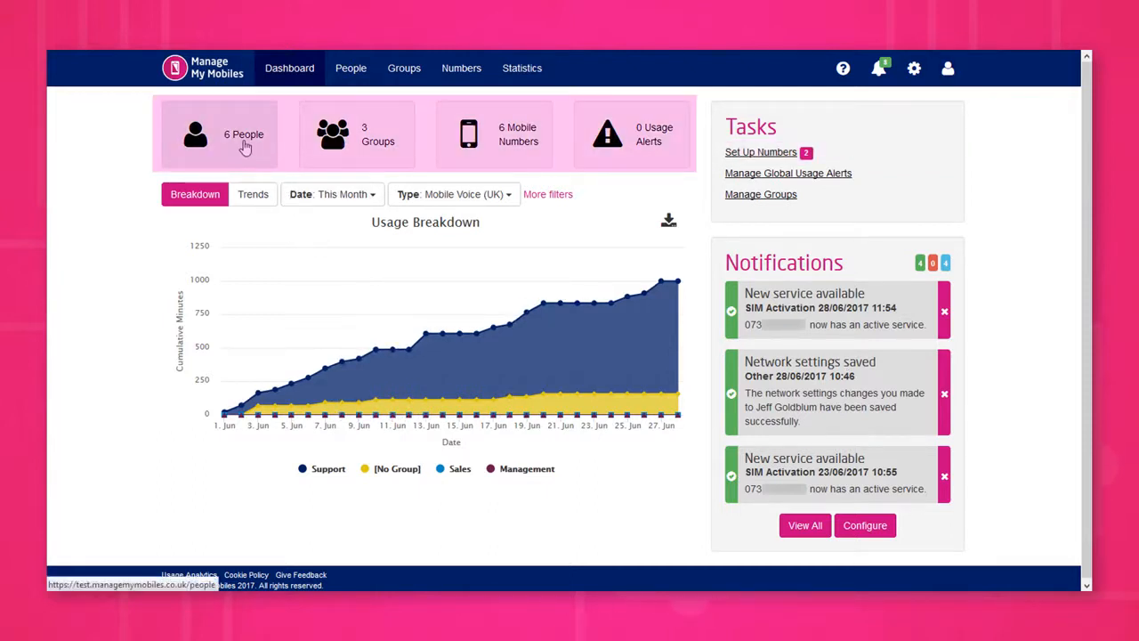
# Step: Open the People list and view the blank Create Person form, closing it without creating anyone
pyautogui.click(245, 146)
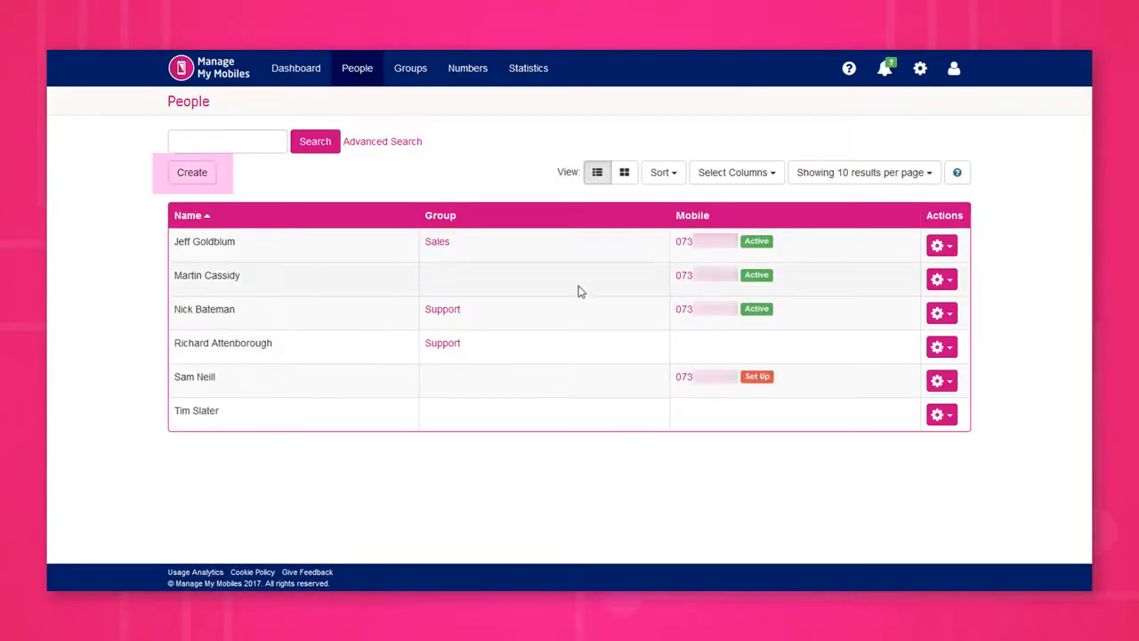
pyautogui.click(191, 176)
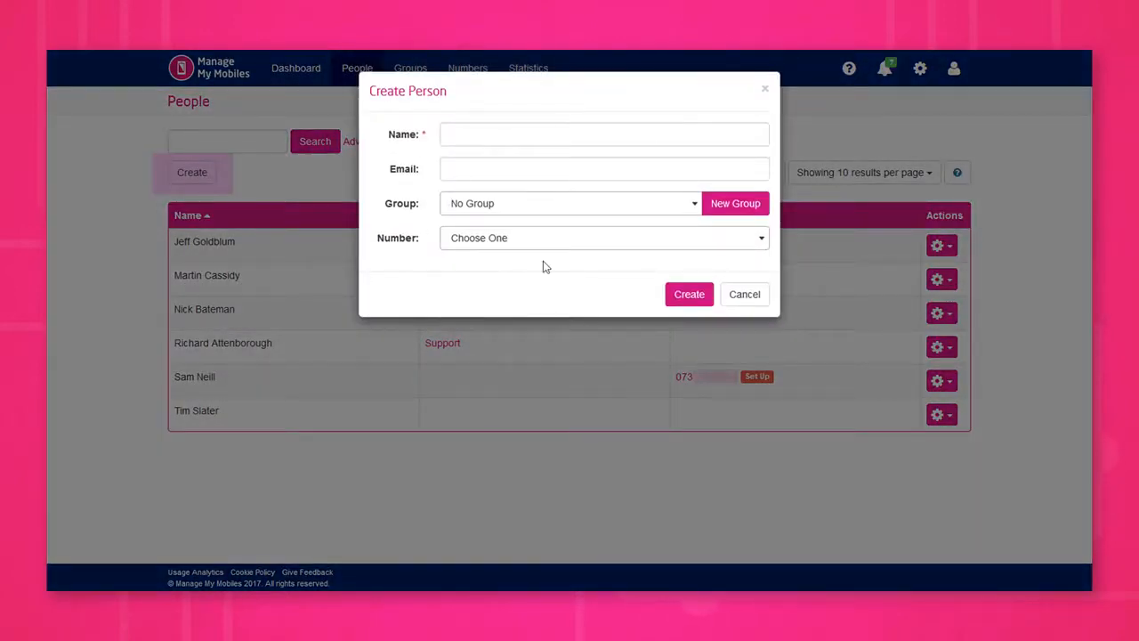
pyautogui.click(742, 296)
# Step: Open the management summary of the first person in the People list to review their settings, usage alerts and statistics
pyautogui.click(953, 249)
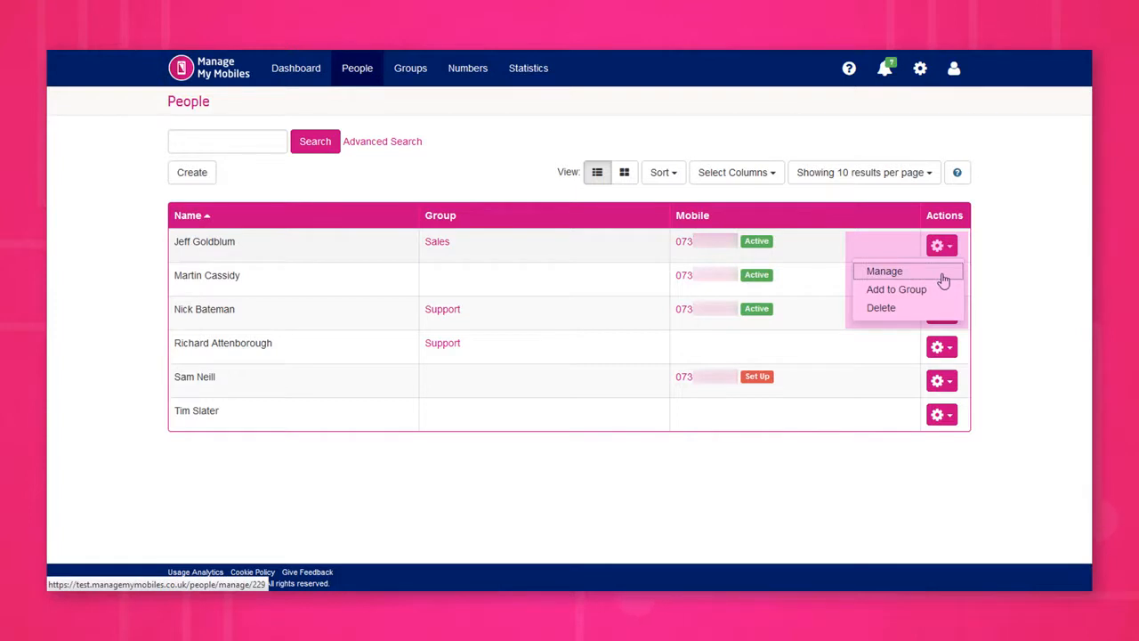
pyautogui.click(942, 277)
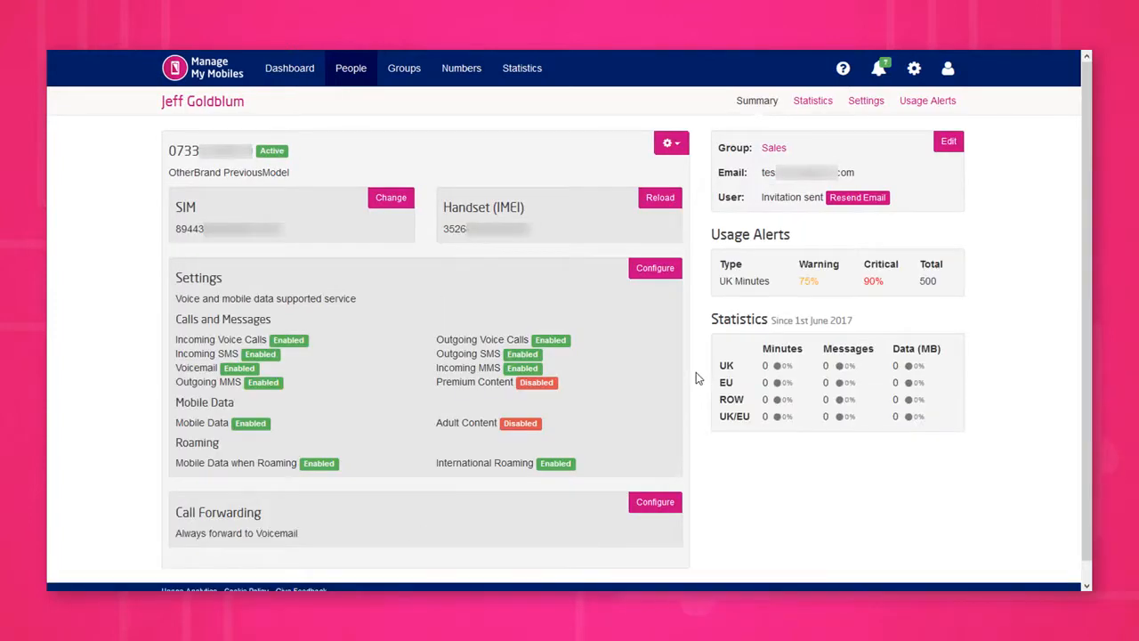
pyautogui.click(655, 268)
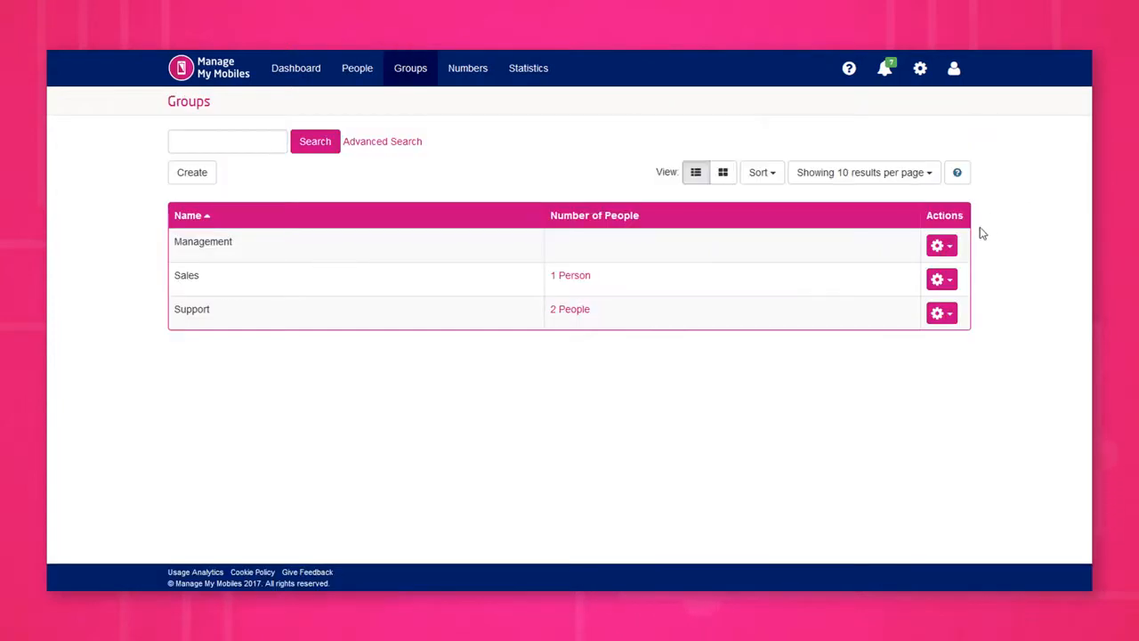
# Step: Open the Sales group for management and add the first available existing person, leaving the option to match group settings off
pyautogui.click(943, 280)
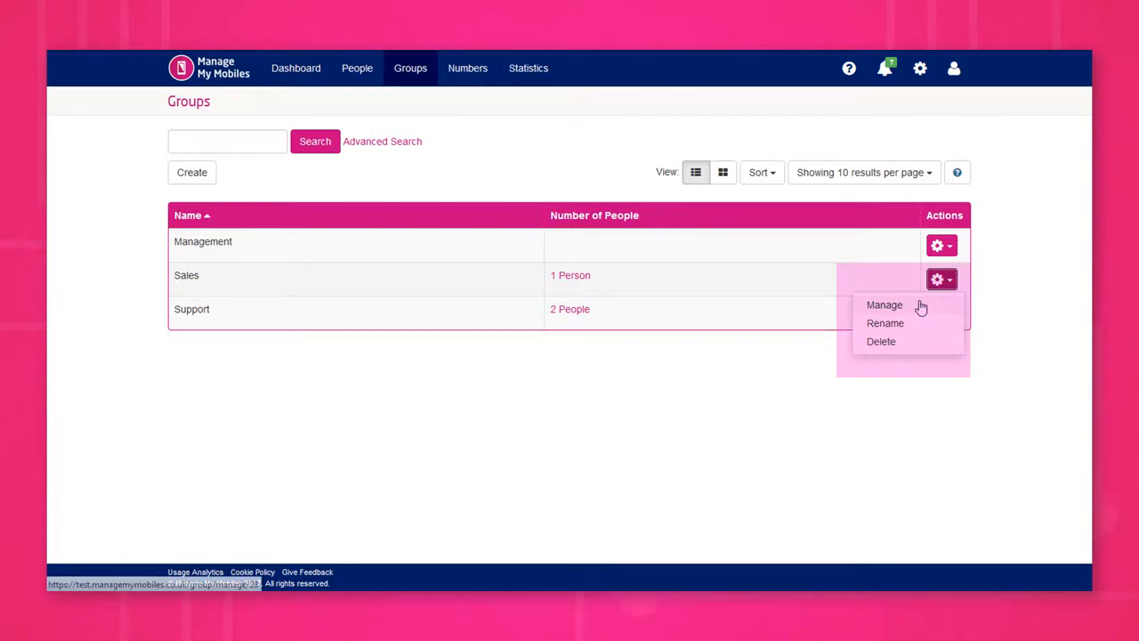
pyautogui.click(920, 305)
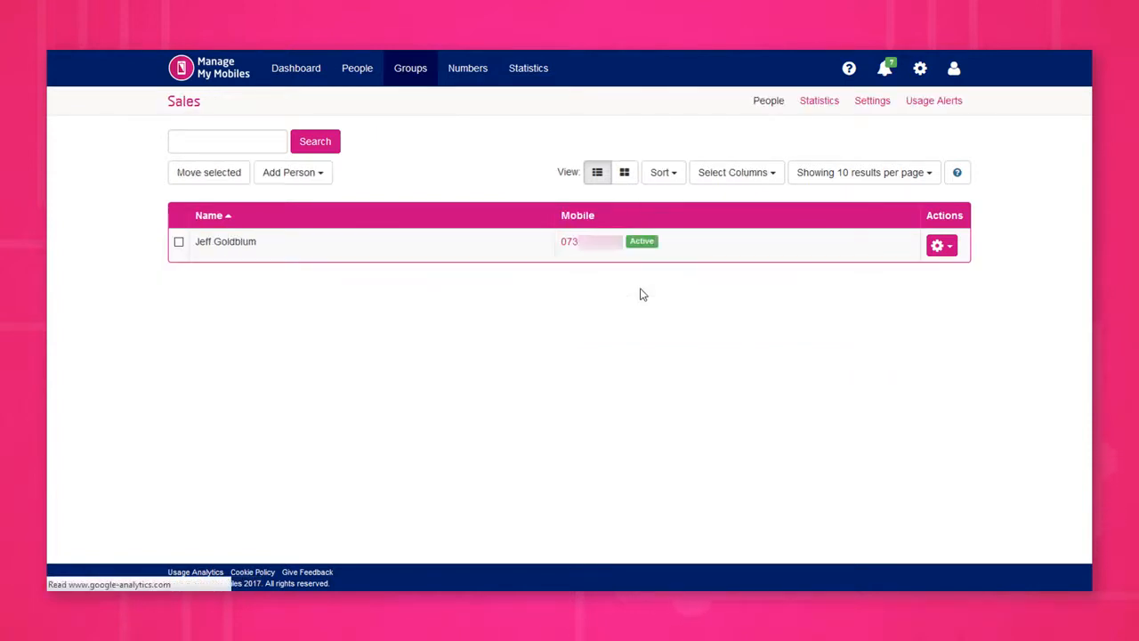
pyautogui.click(298, 173)
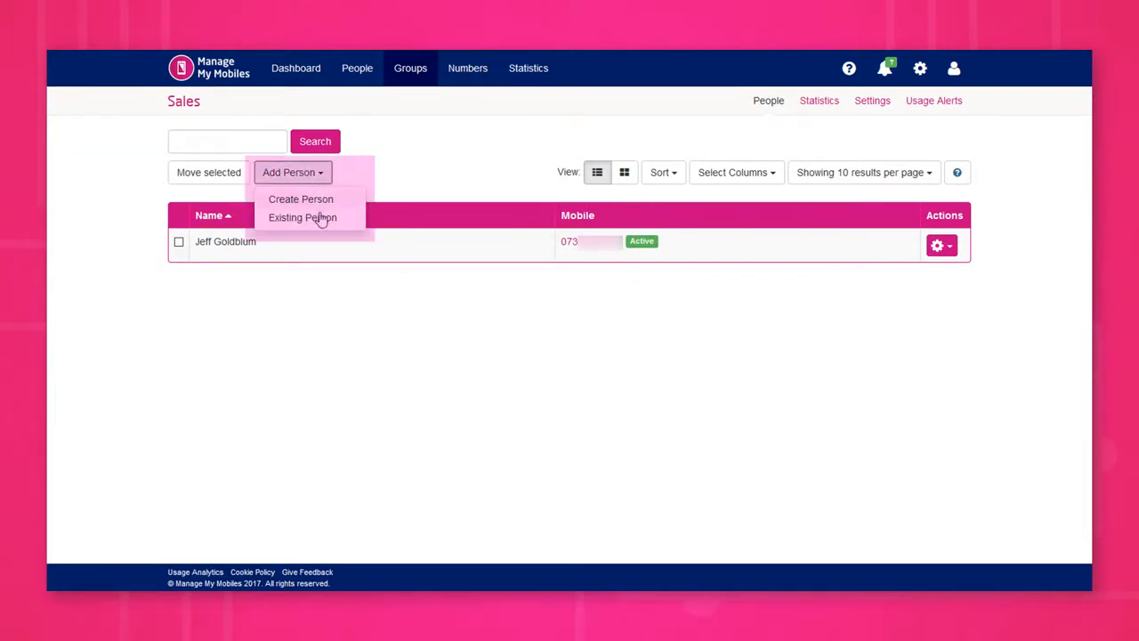
pyautogui.click(302, 218)
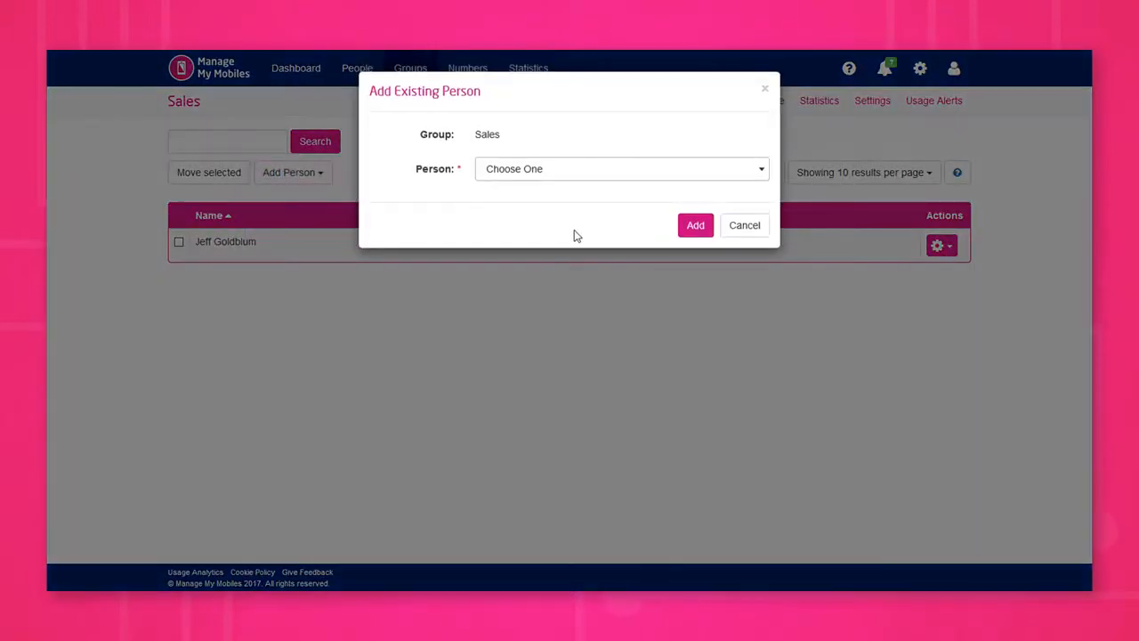
pyautogui.click(567, 171)
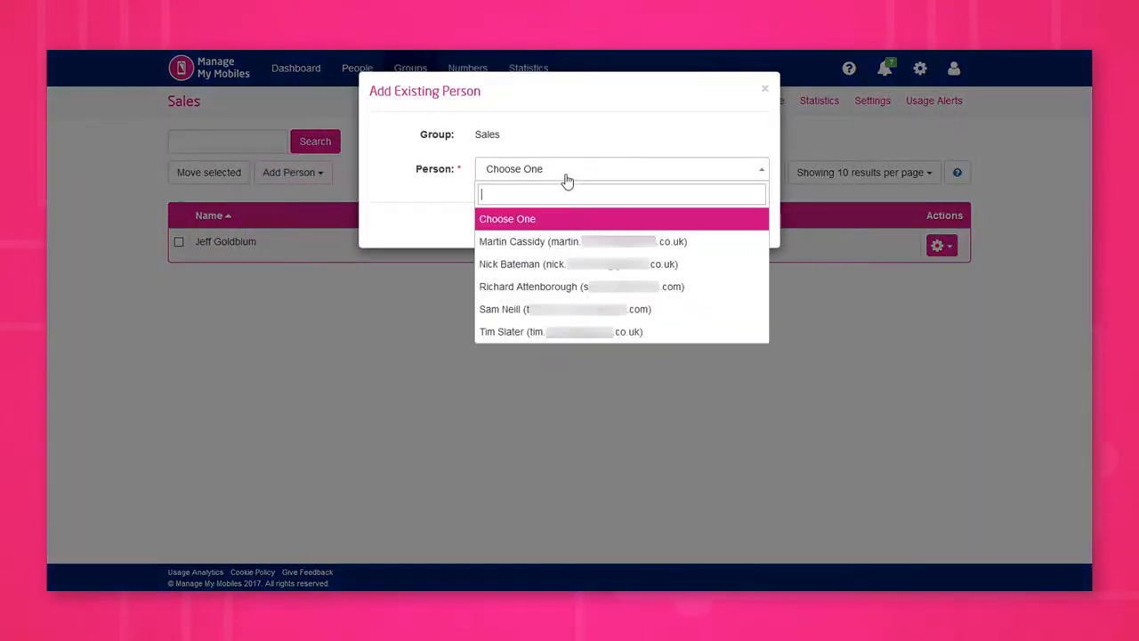
pyautogui.click(579, 242)
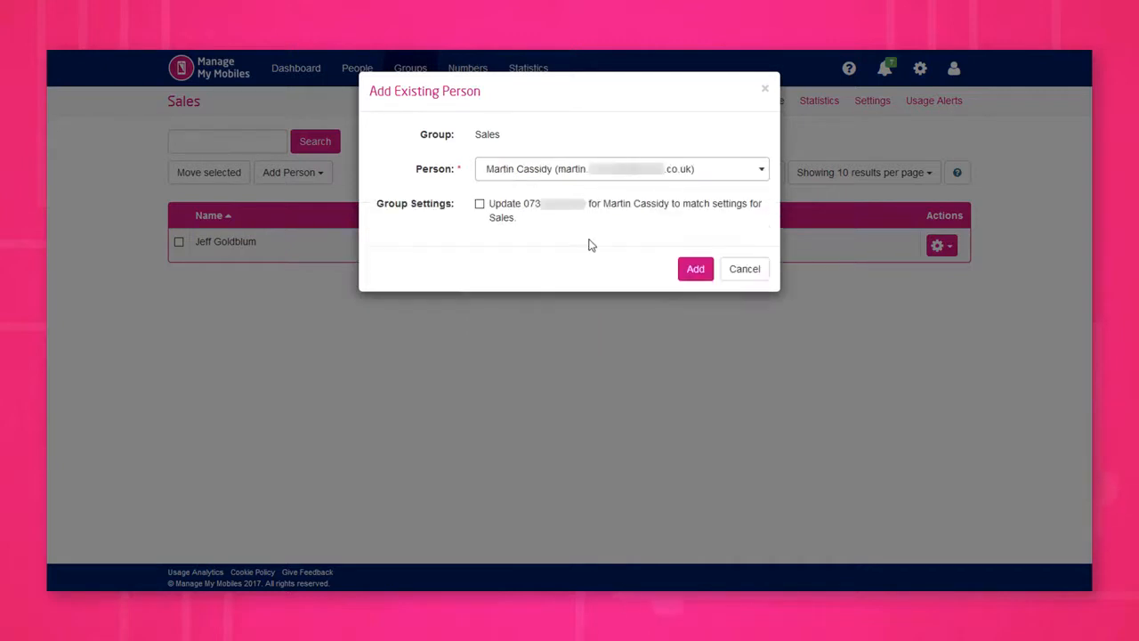
pyautogui.click(696, 269)
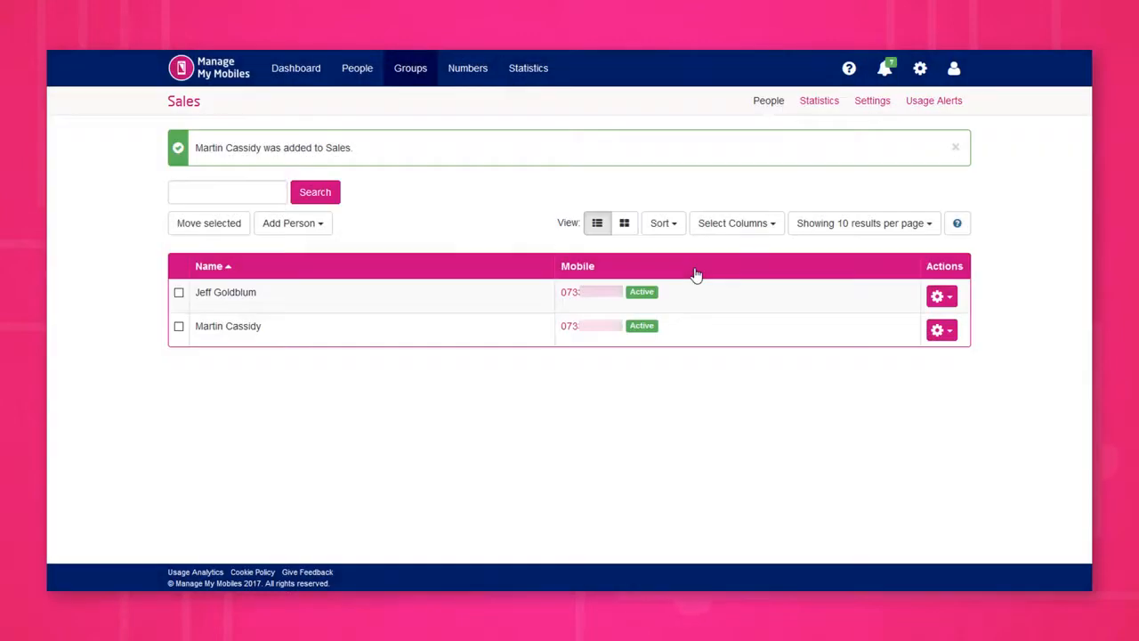
# Step: Search the Sales group's members by a person's first name
pyautogui.click(260, 185)
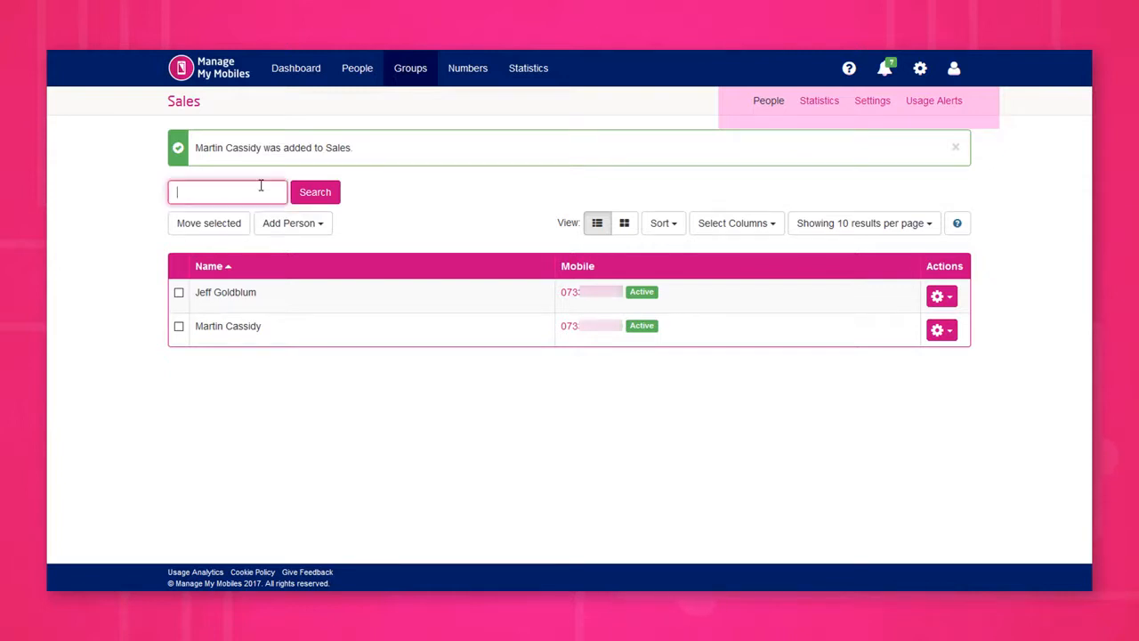
pyautogui.write('jeff')
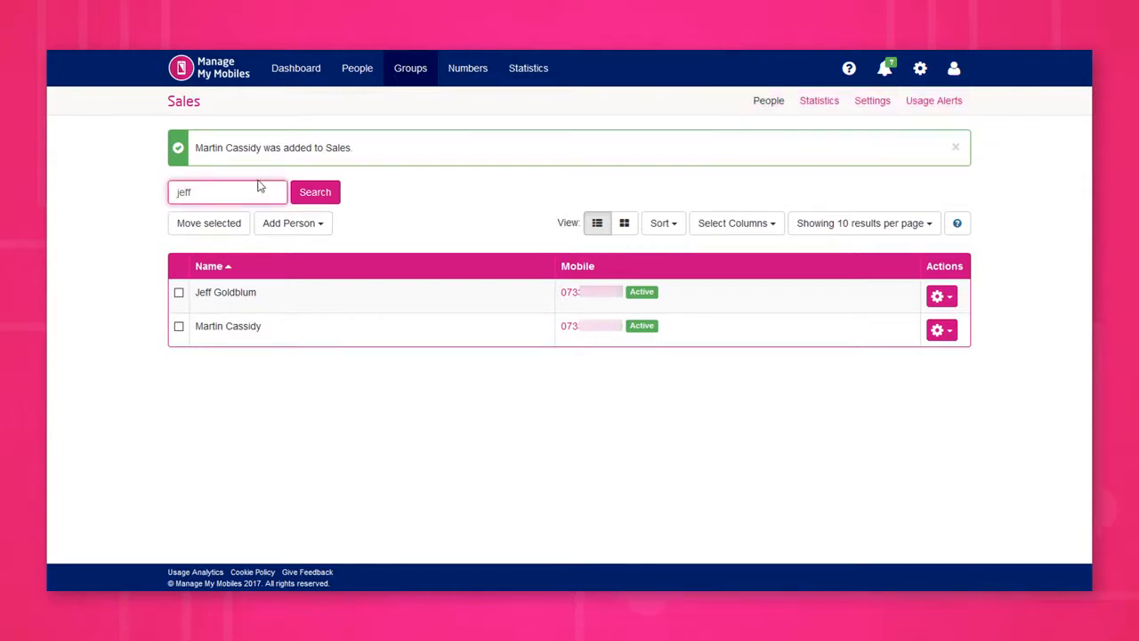
pyautogui.click(325, 194)
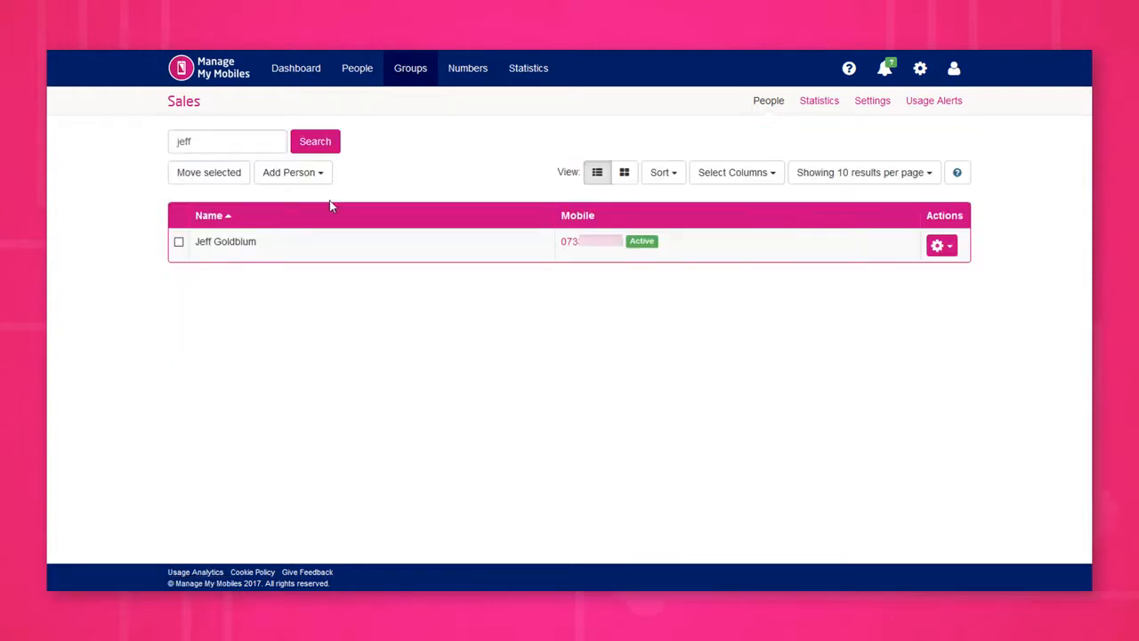
# Step: Move both Sales group members to the Support group without updating their numbers to inherit its settings
pyautogui.click(179, 242)
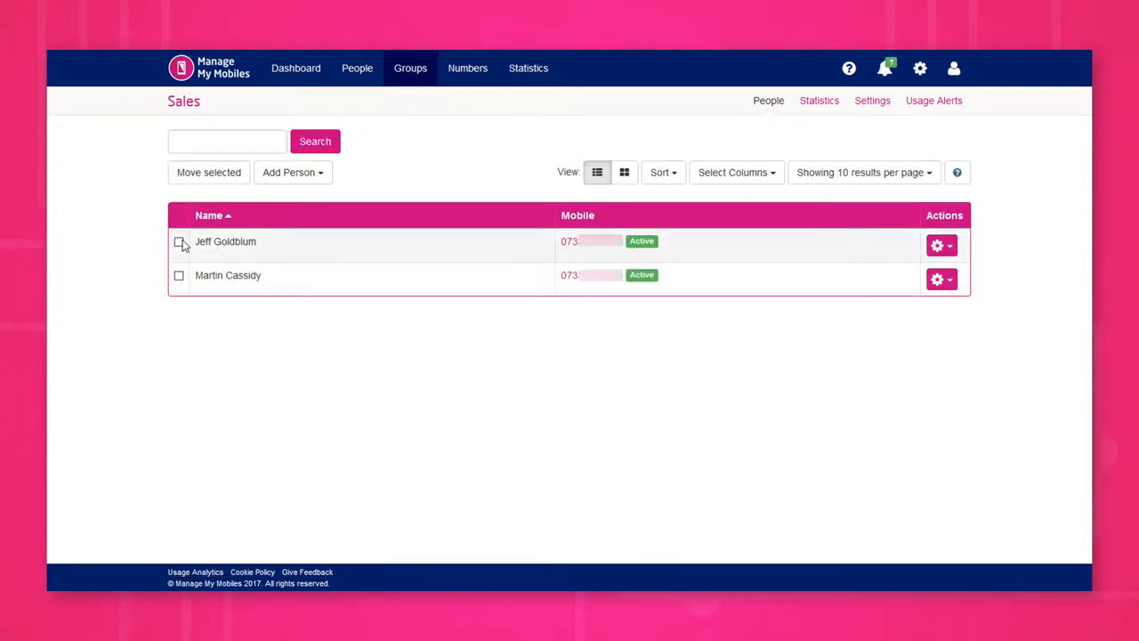
pyautogui.click(179, 275)
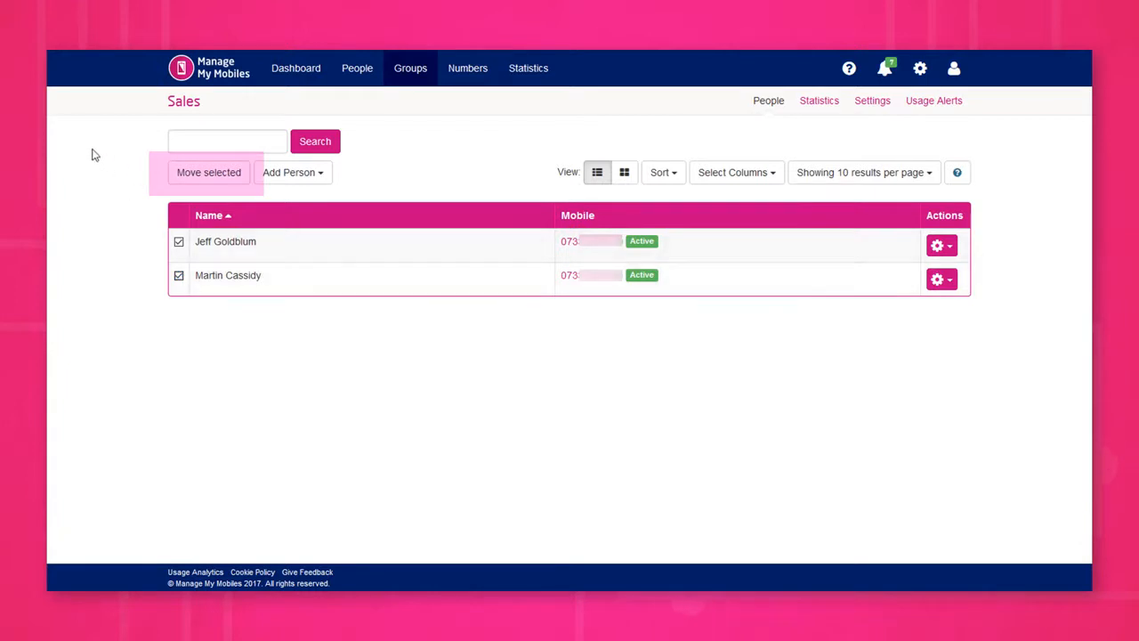
pyautogui.click(223, 172)
pyautogui.click(534, 171)
pyautogui.click(533, 263)
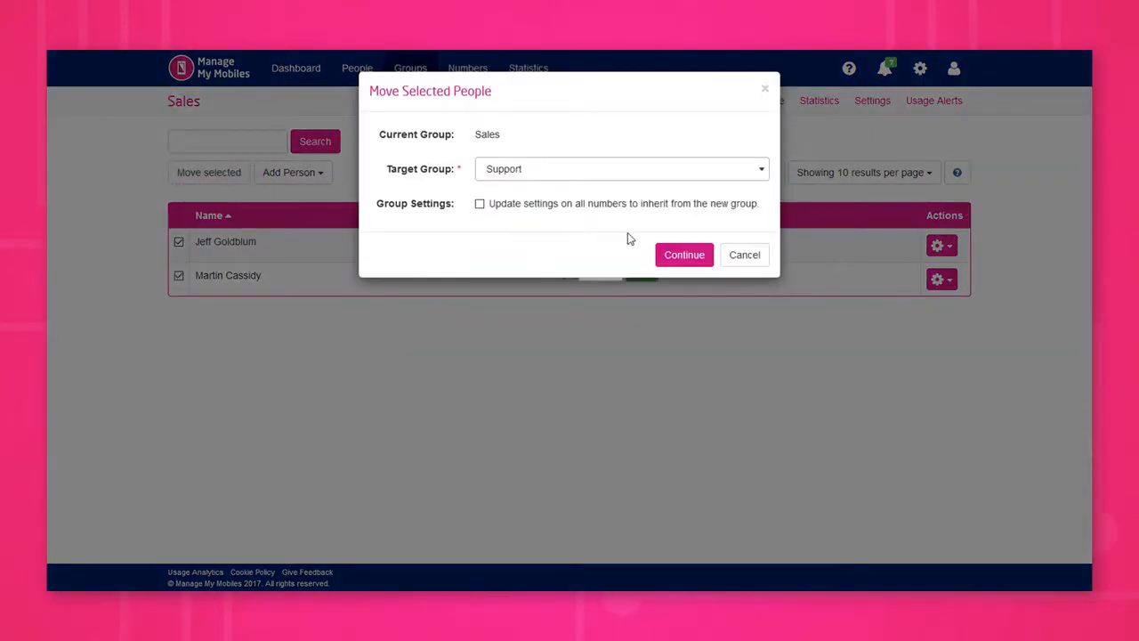
pyautogui.click(669, 256)
pyautogui.click(681, 224)
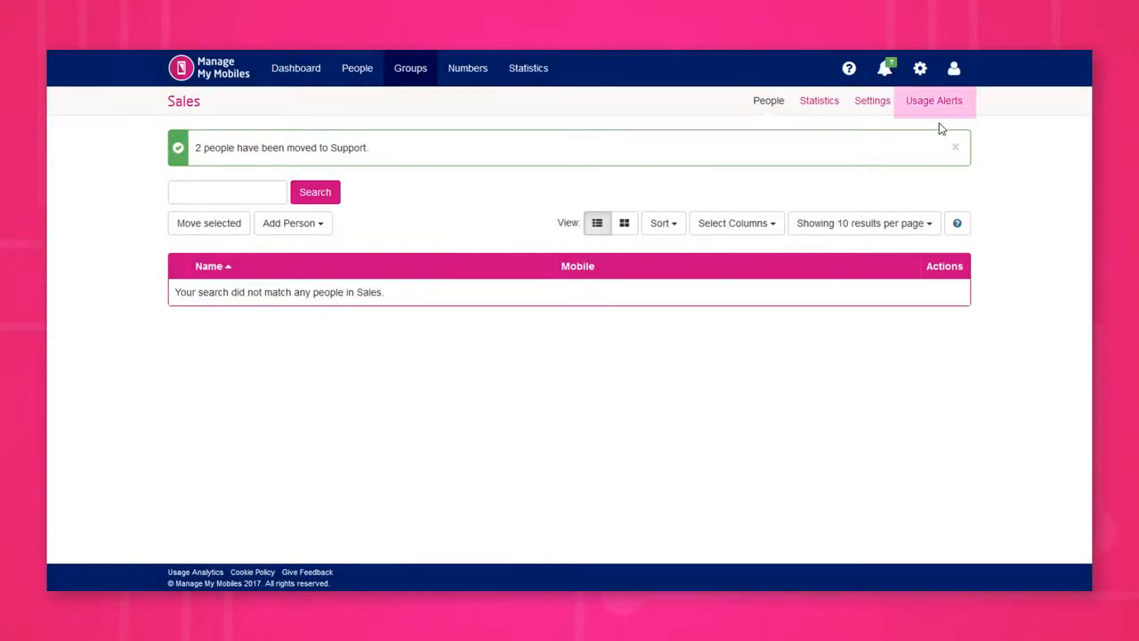
# Step: Open the Sales group's usage alert thresholds
pyautogui.click(942, 105)
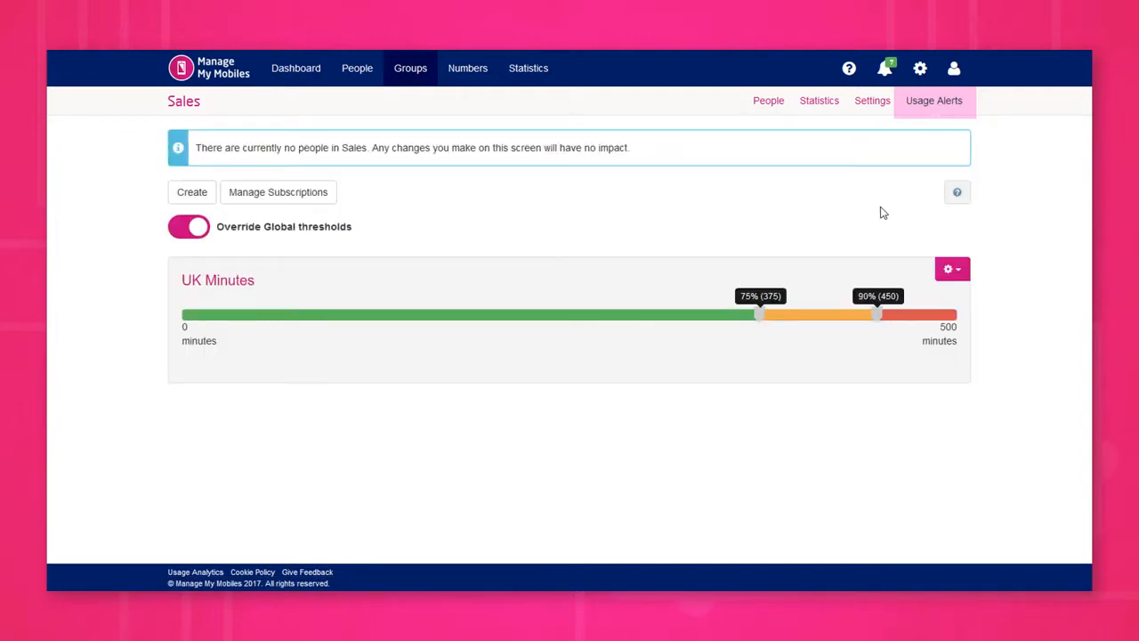
# Step: Open the Numbers list and search it for a specific mobile number
pyautogui.click(410, 67)
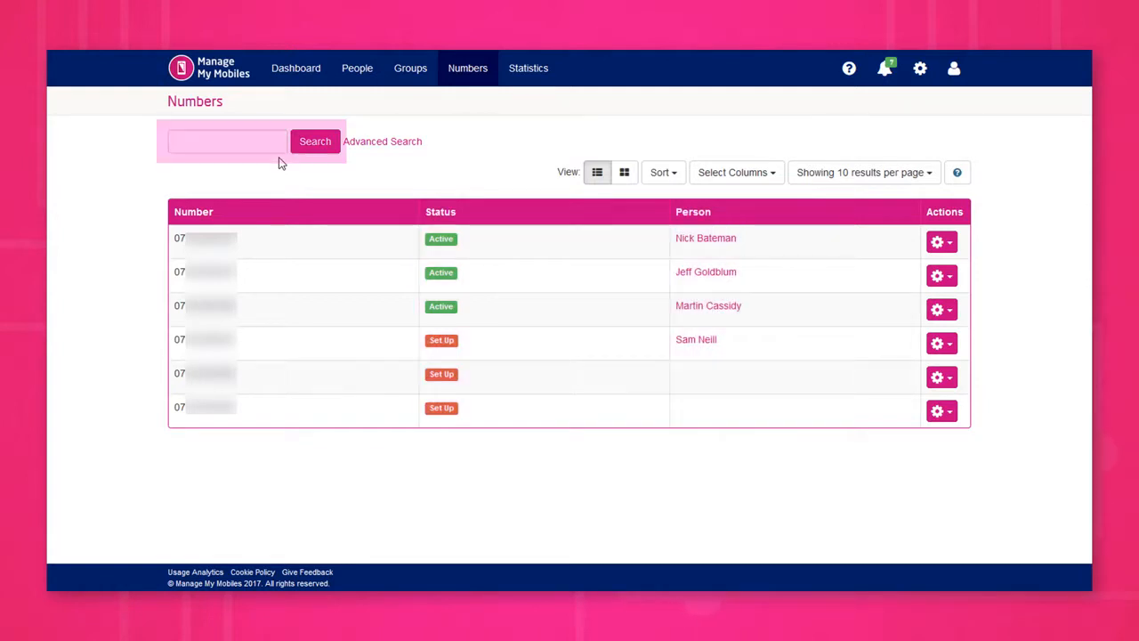
pyautogui.hotkey('ctrl', 'v')
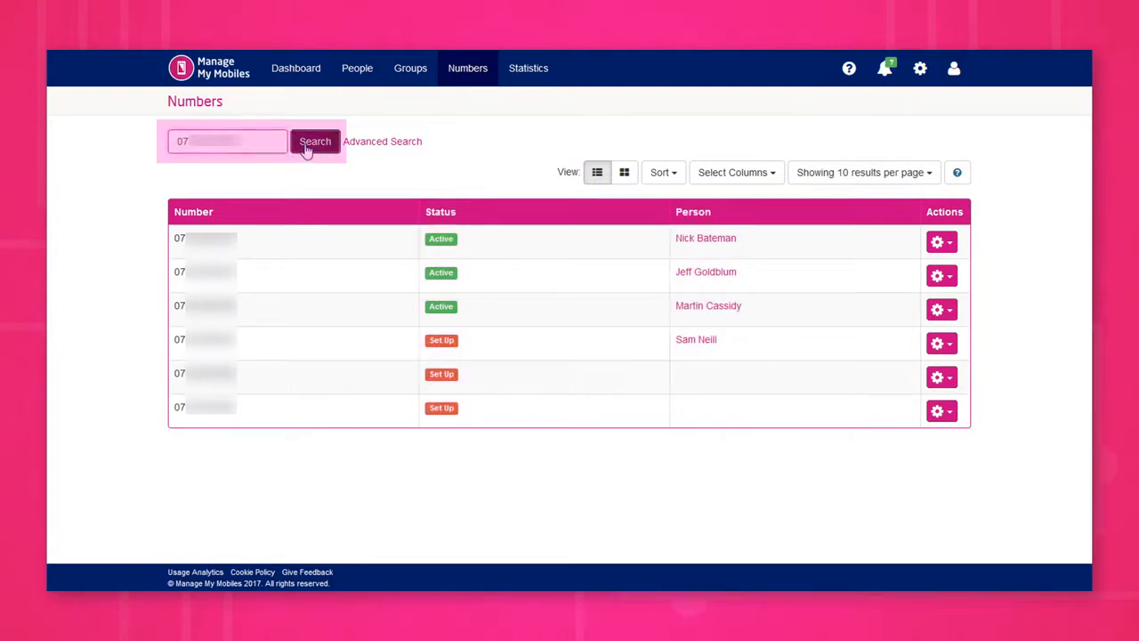
pyautogui.click(307, 144)
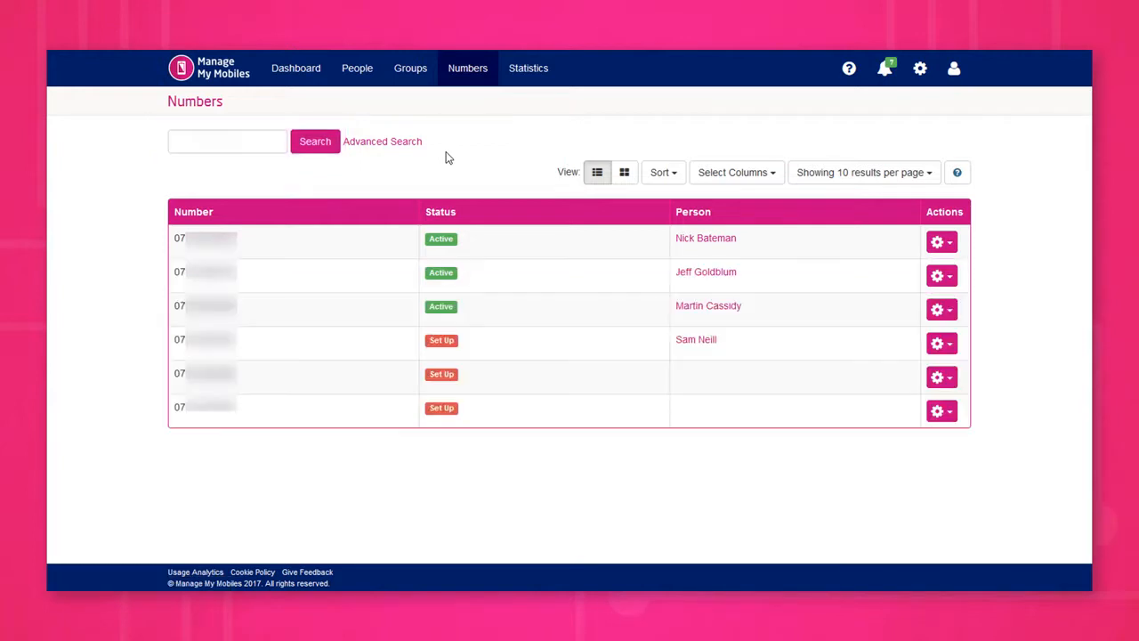
# Step: Start suspending the first listed number with Blacklist Handset turned on
pyautogui.click(941, 243)
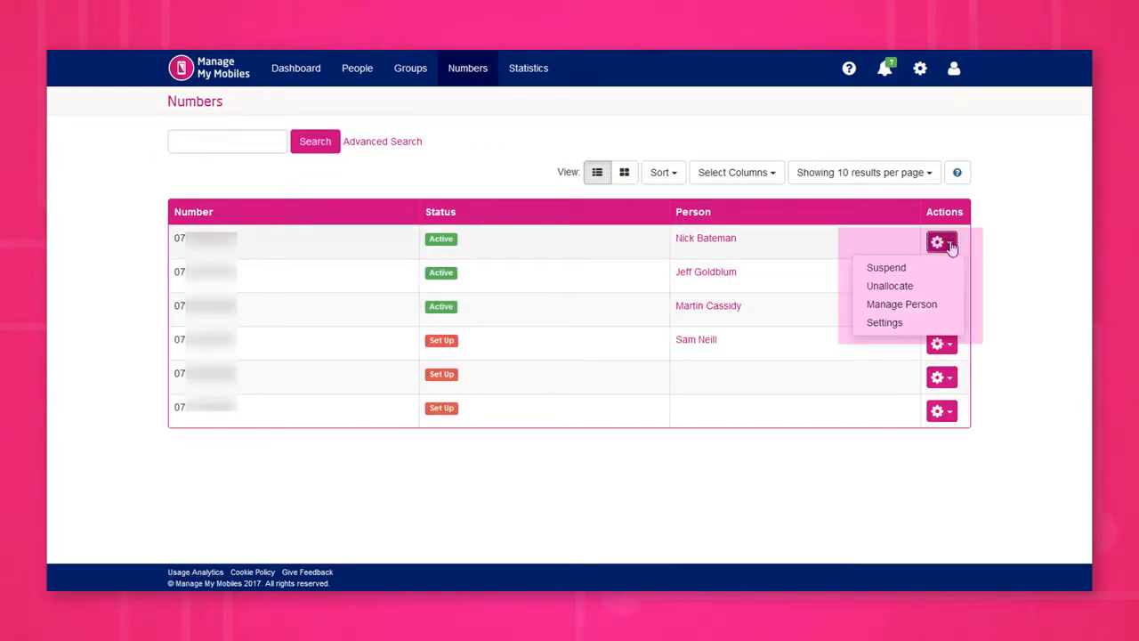
pyautogui.click(941, 267)
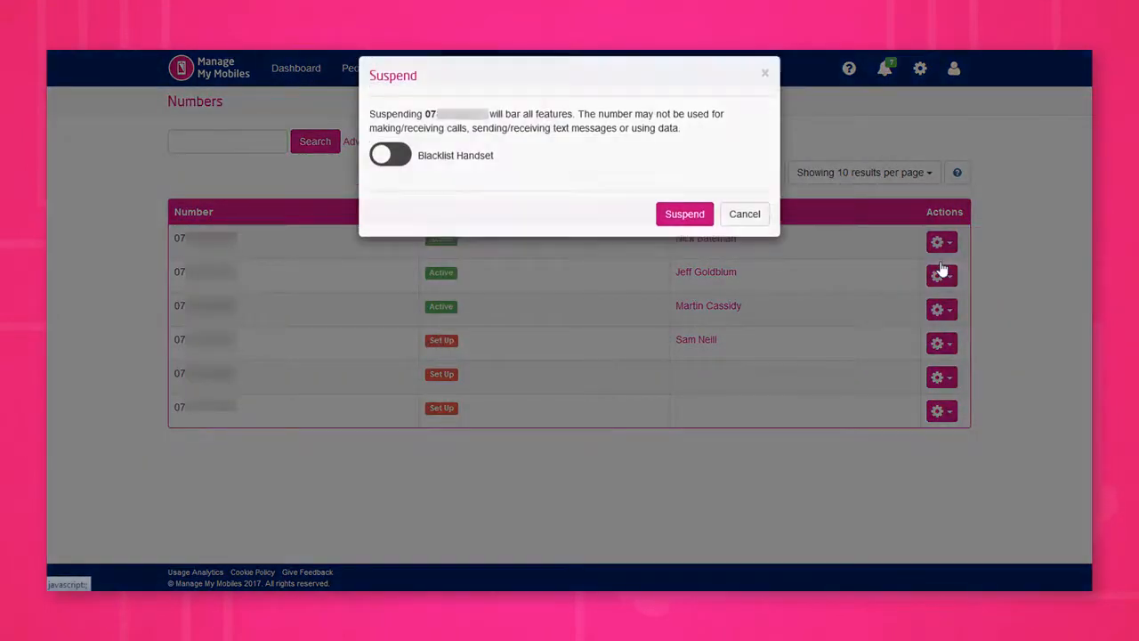
pyautogui.click(392, 170)
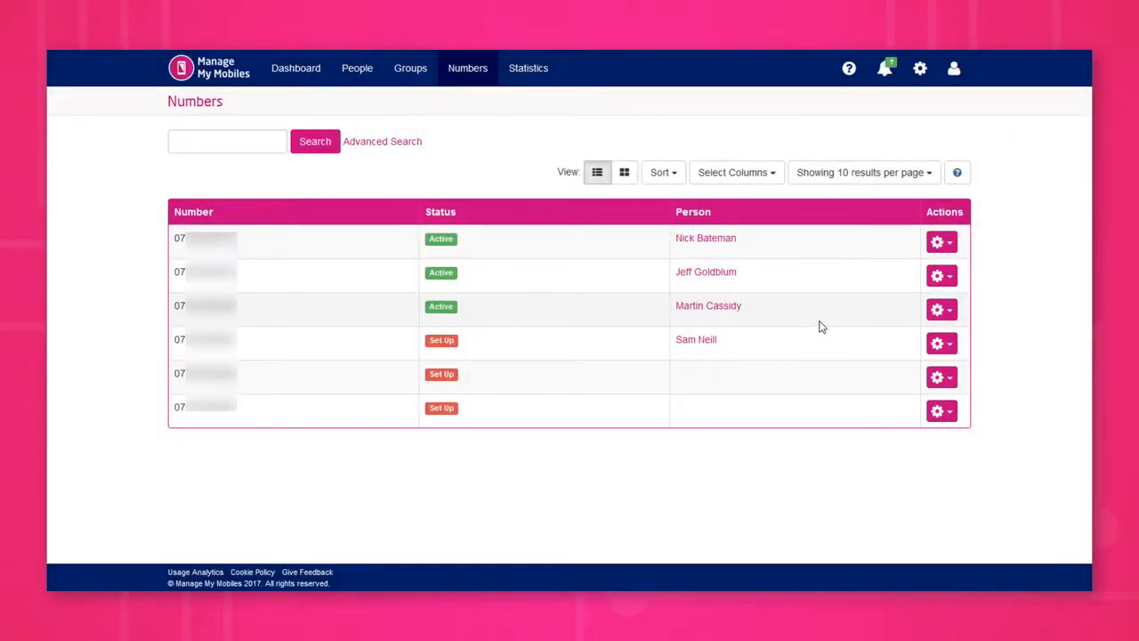
# Step: Open the first listed number's settings and enable Override Support Settings, confirming the override change
pyautogui.click(941, 242)
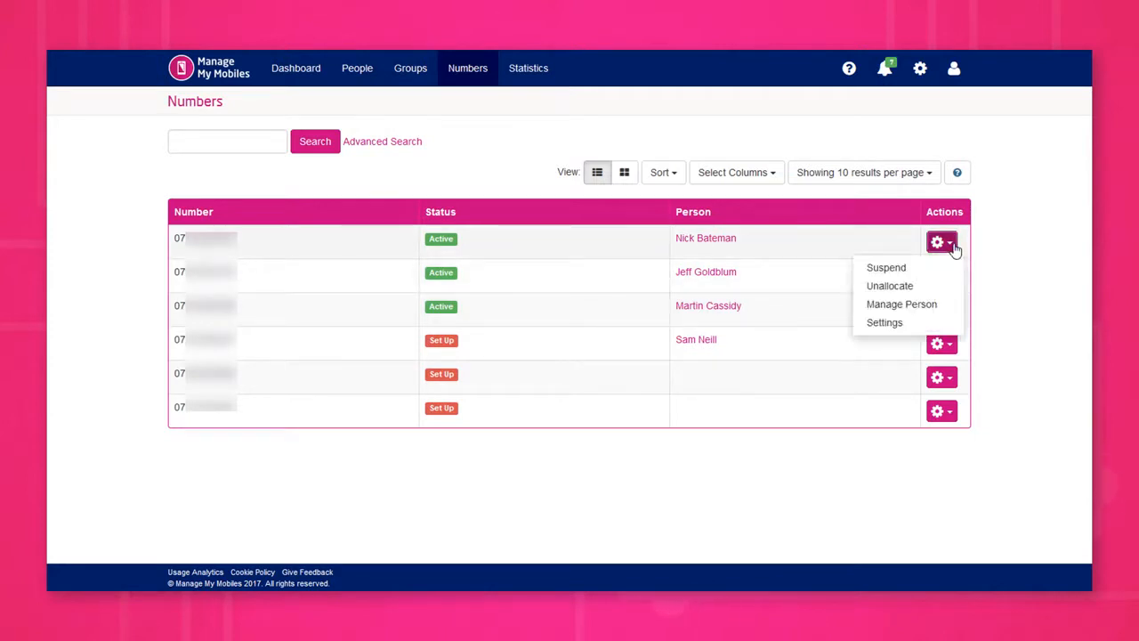
pyautogui.click(928, 326)
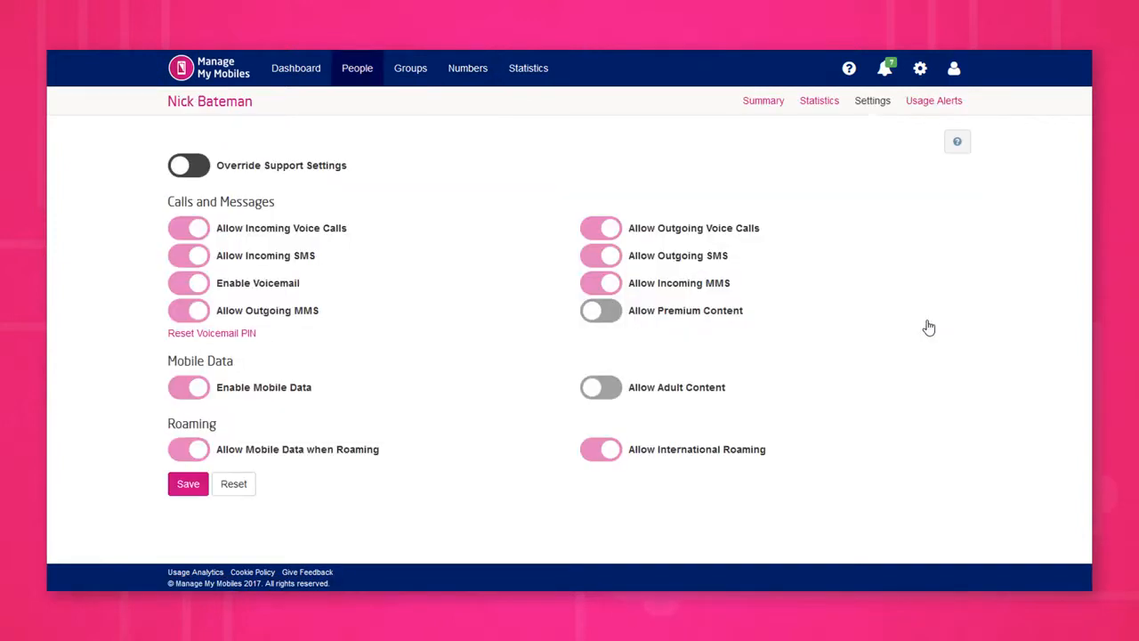
pyautogui.click(198, 169)
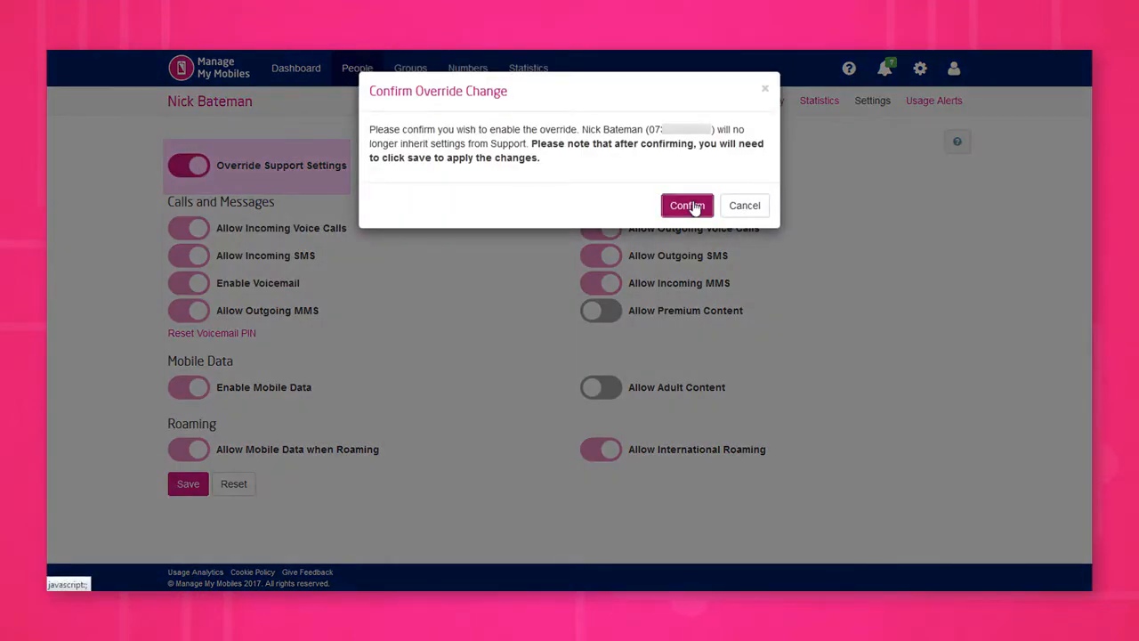
pyautogui.click(695, 203)
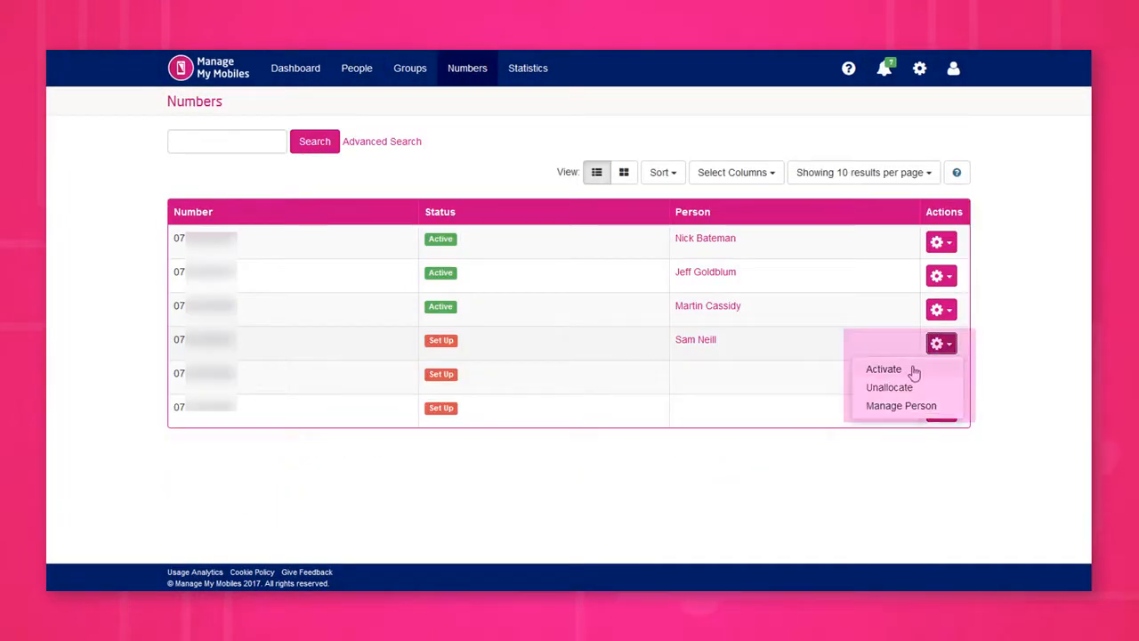
# Step: Activate the SIM for the Set Up number that is allocated to a person
pyautogui.click(881, 367)
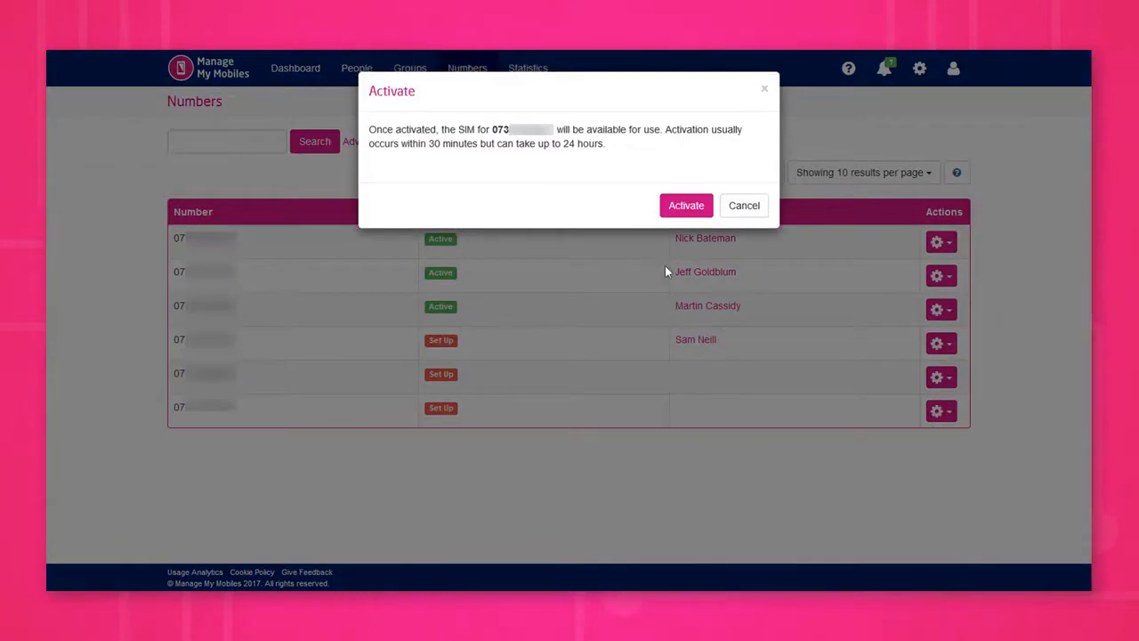
pyautogui.click(685, 206)
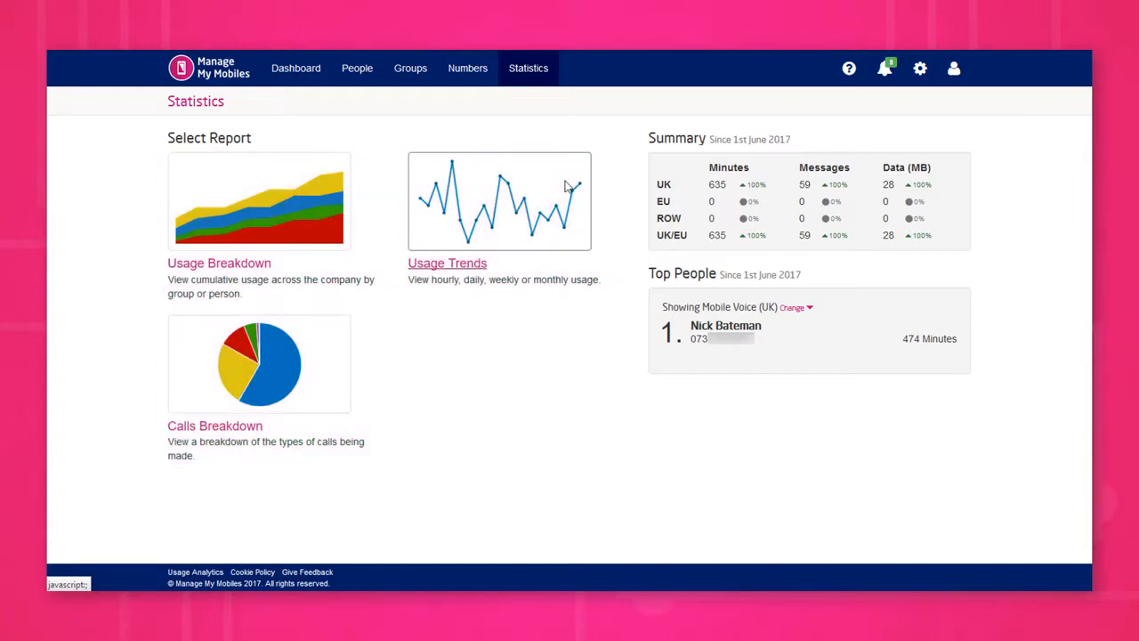
# Step: Open the Usage Trends report and view it by SMS usage and by data usage for the UK
pyautogui.click(499, 197)
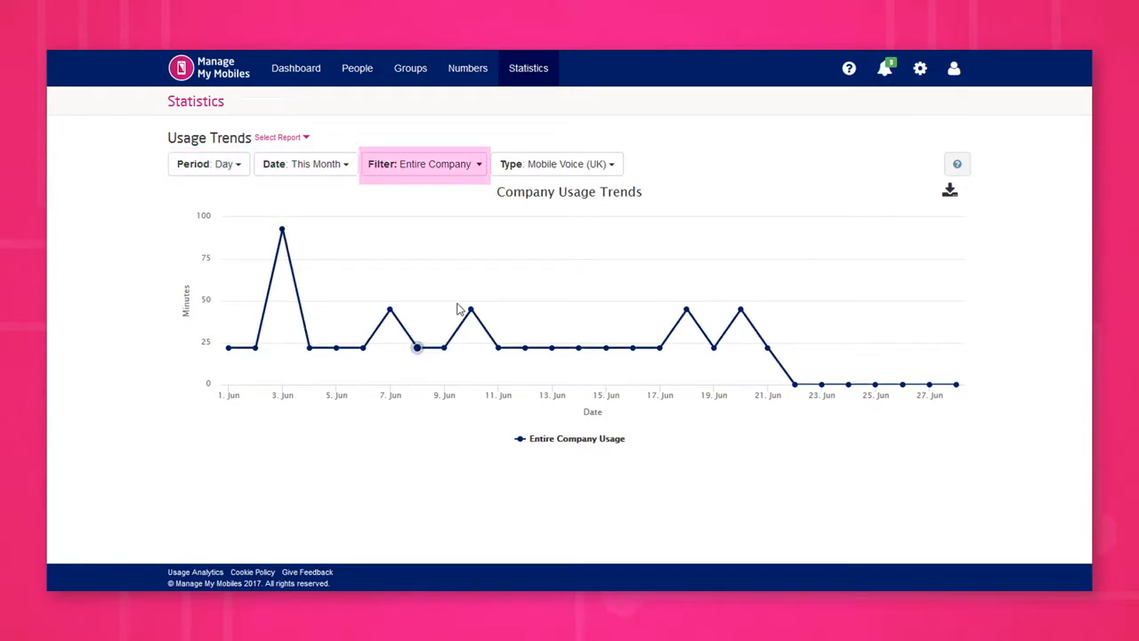
pyautogui.click(555, 171)
pyautogui.click(559, 269)
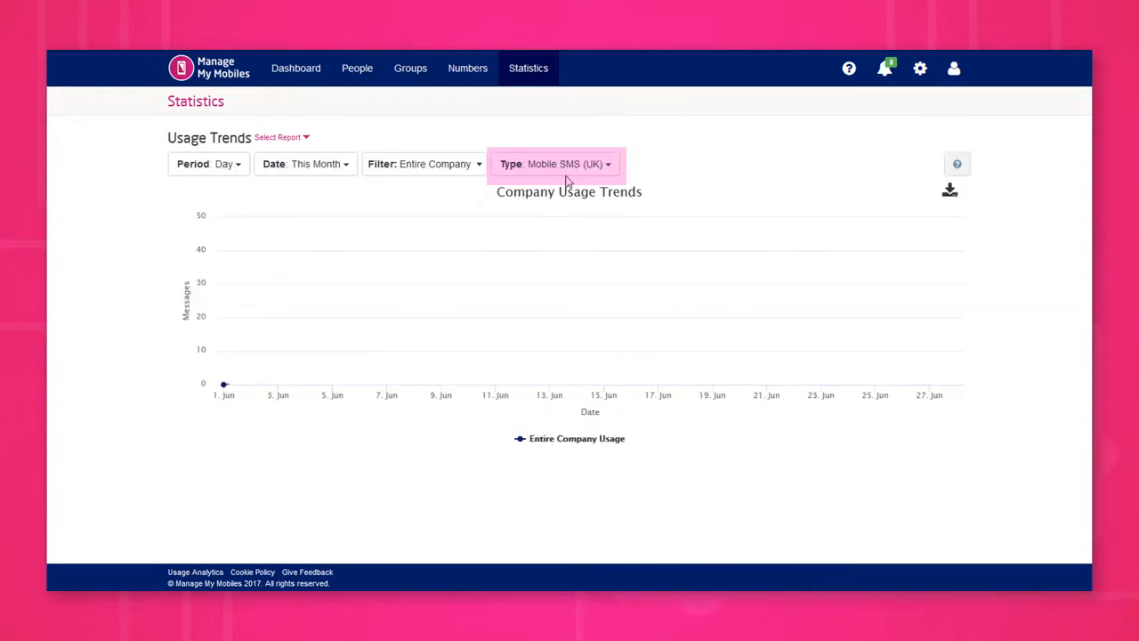
pyautogui.click(566, 169)
pyautogui.click(596, 267)
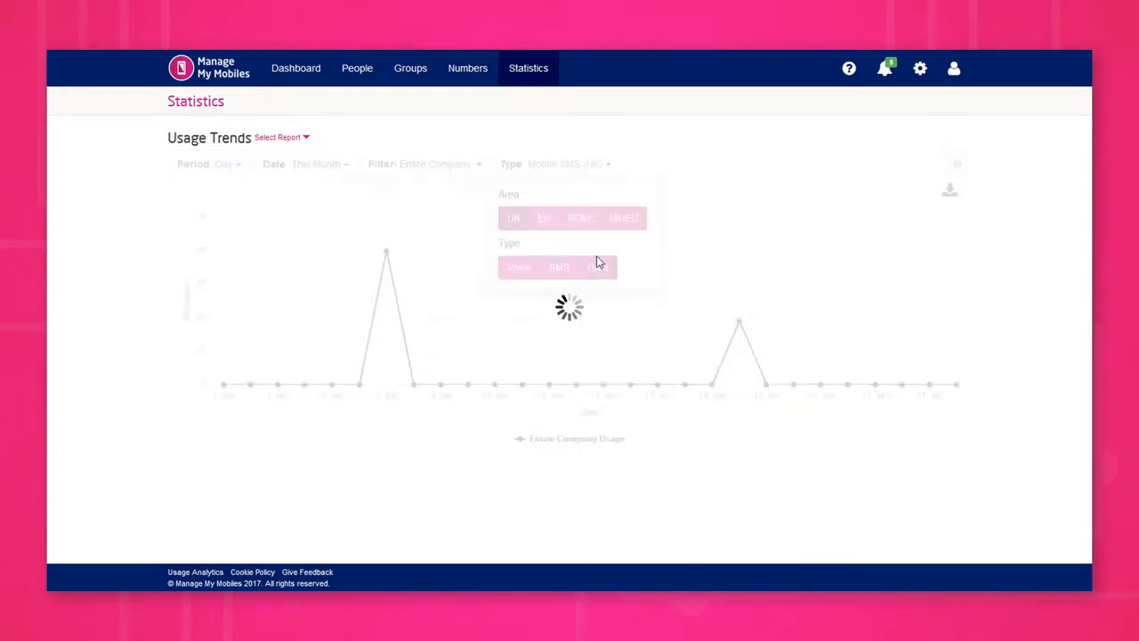
# Step: View the Usage Trends report for ROW and as mobile voice for UK/EU, and open the chart's print and download options
pyautogui.click(598, 171)
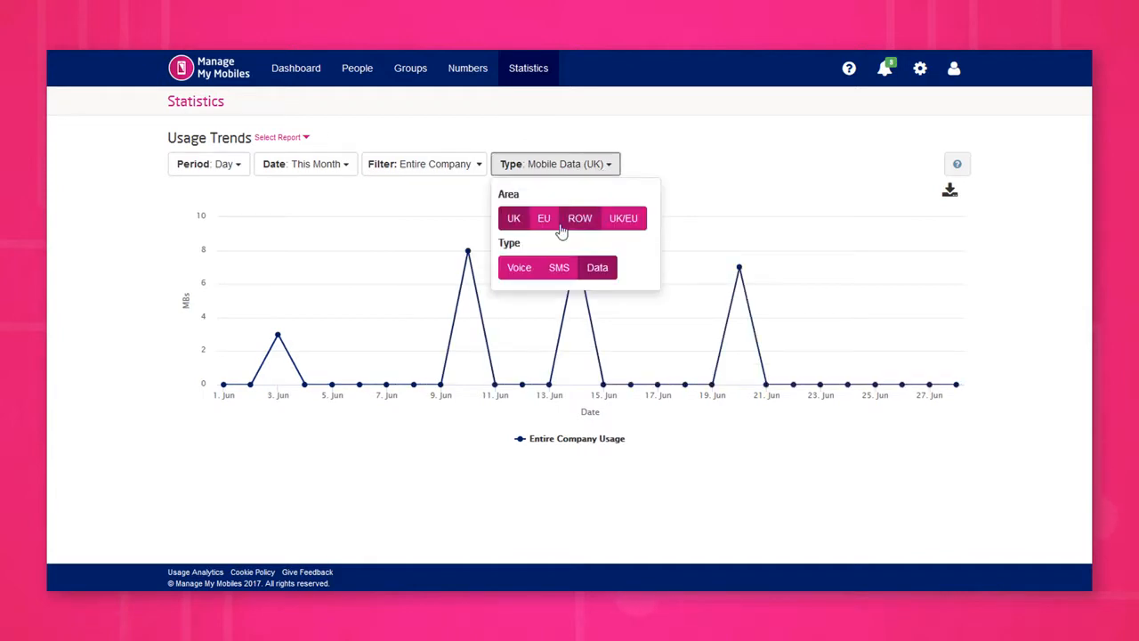
pyautogui.click(569, 225)
pyautogui.click(627, 222)
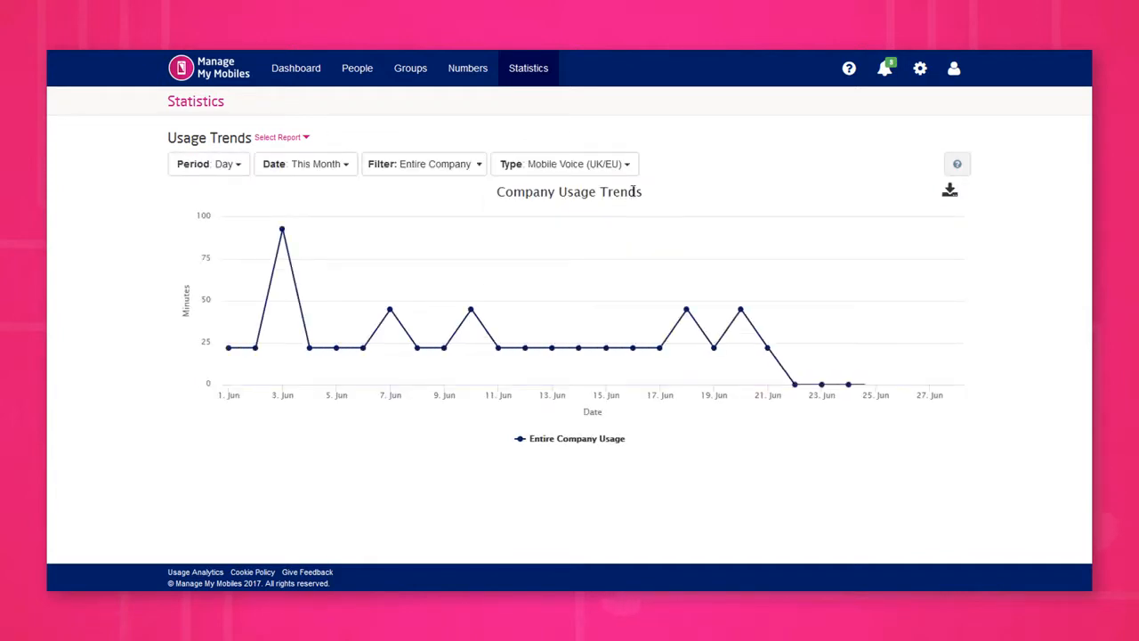
pyautogui.click(952, 192)
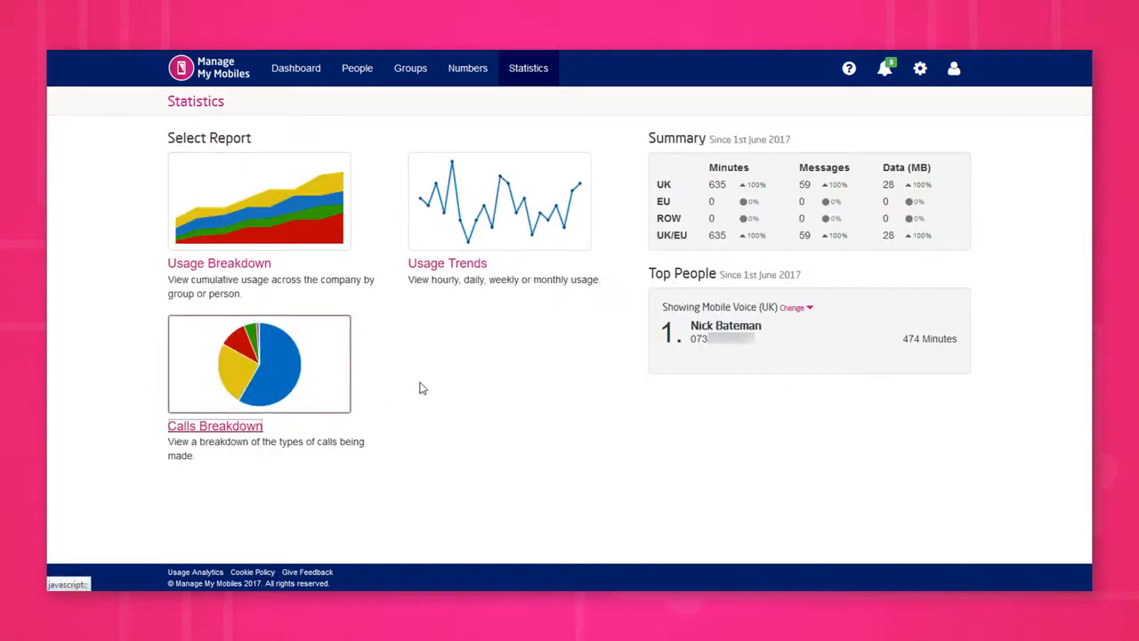
# Step: Open the Calls Breakdown report and examine its available date ranges and the group and person filter choices
pyautogui.click(420, 386)
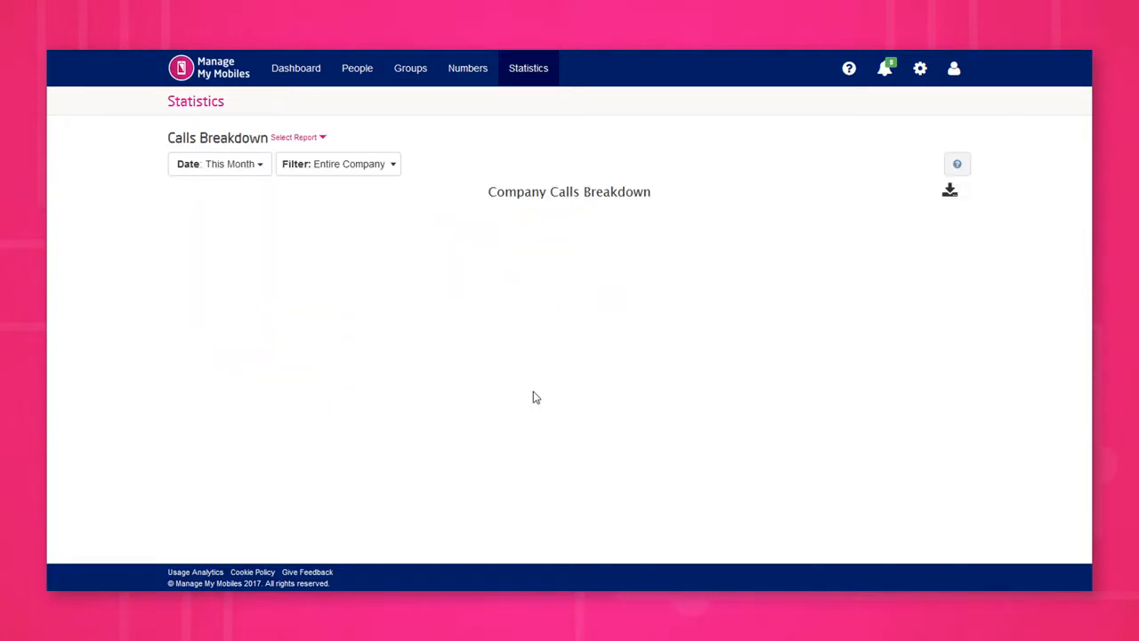
pyautogui.click(251, 162)
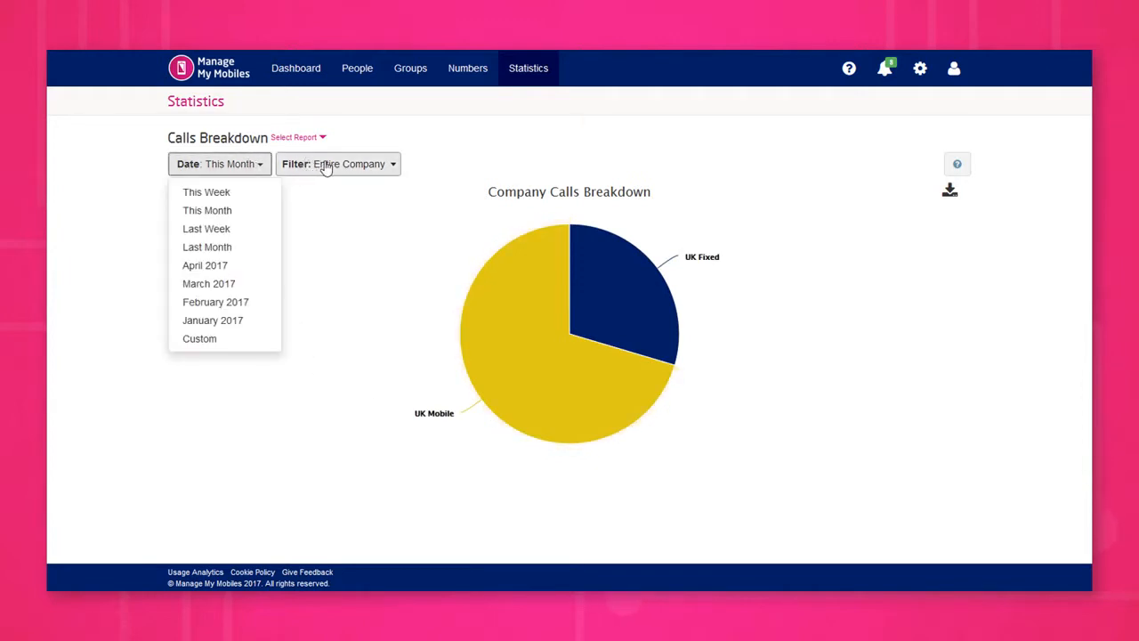
pyautogui.click(327, 168)
pyautogui.scroll(-3, 372, 265)
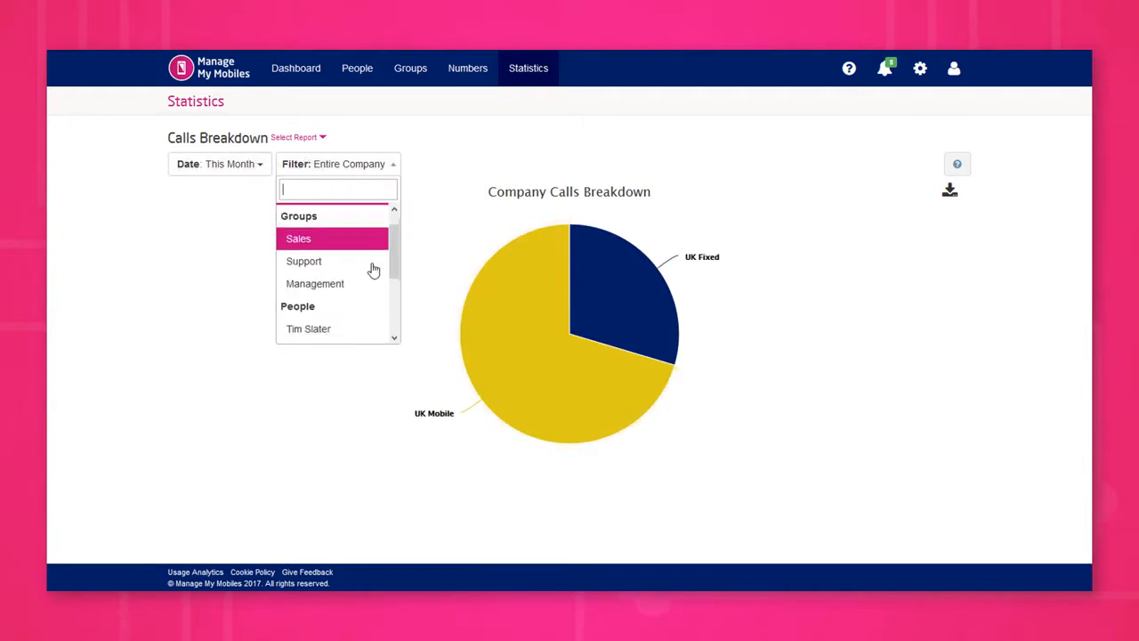
pyautogui.scroll(-1, 373, 270)
pyautogui.scroll(5, 372, 267)
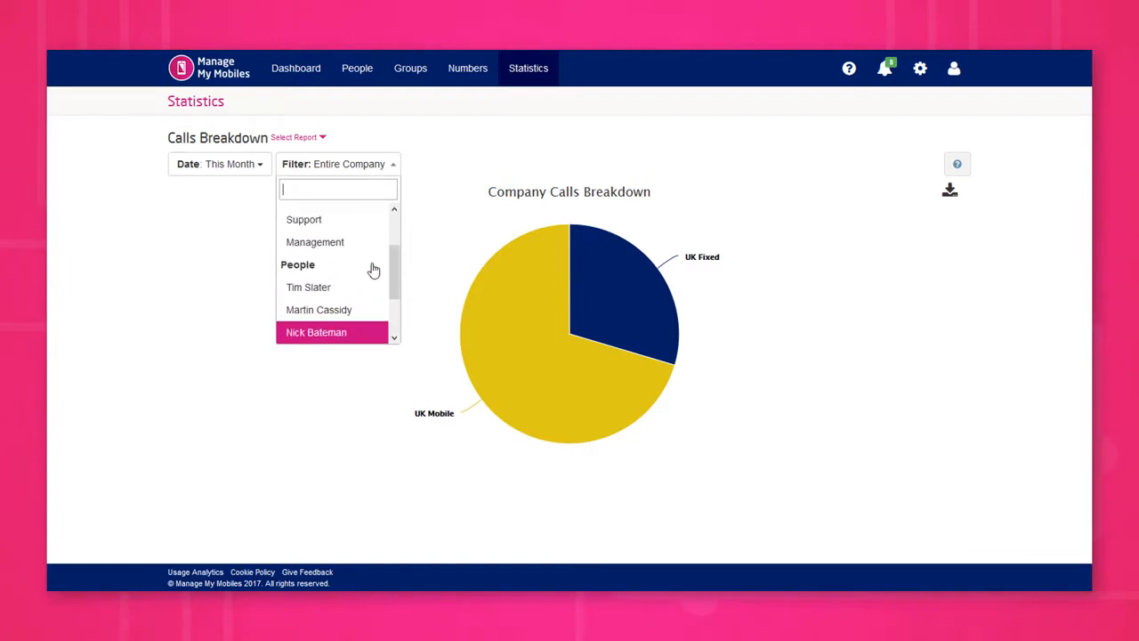
pyautogui.click(811, 287)
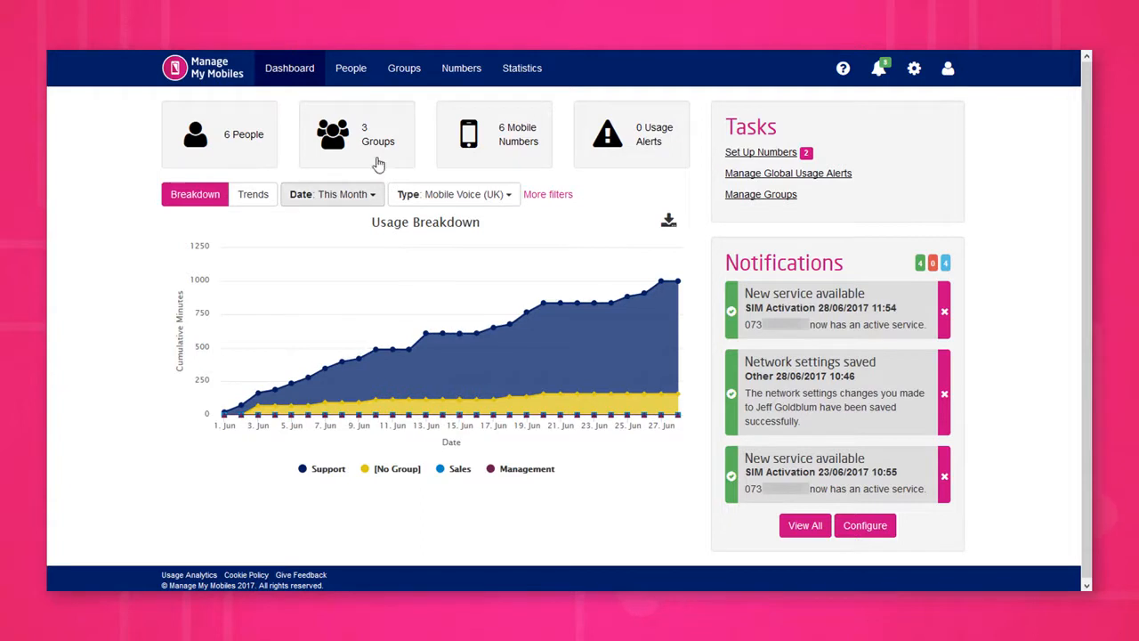
# Step: Open the first listed person's management page from People and view that person's usage alerts
pyautogui.click(351, 68)
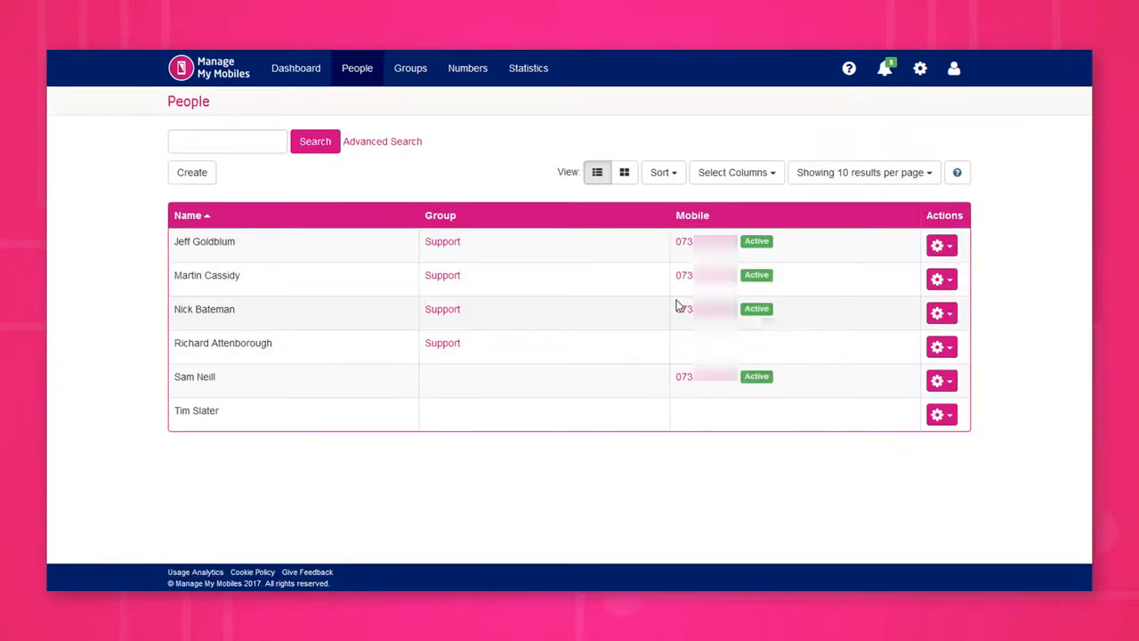
pyautogui.click(945, 248)
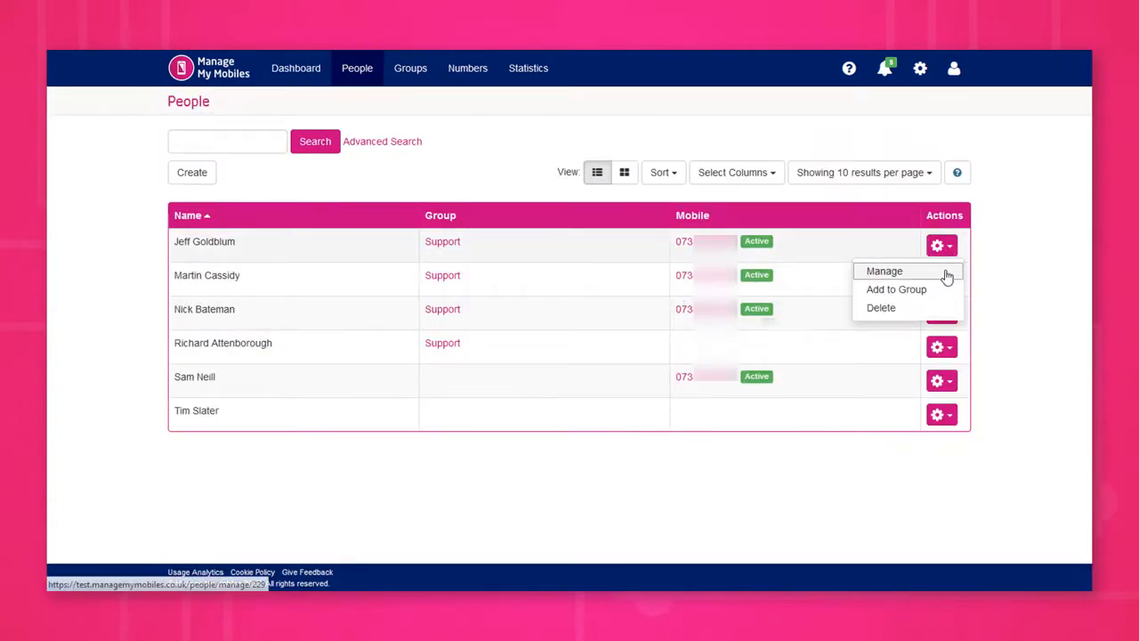
pyautogui.click(947, 275)
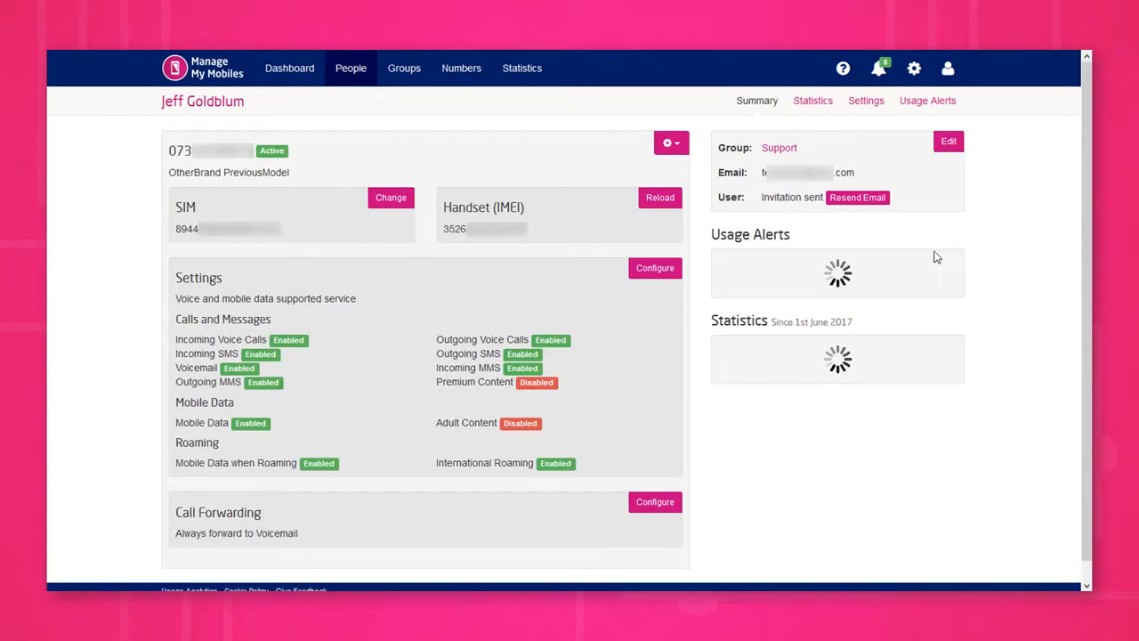
pyautogui.click(928, 102)
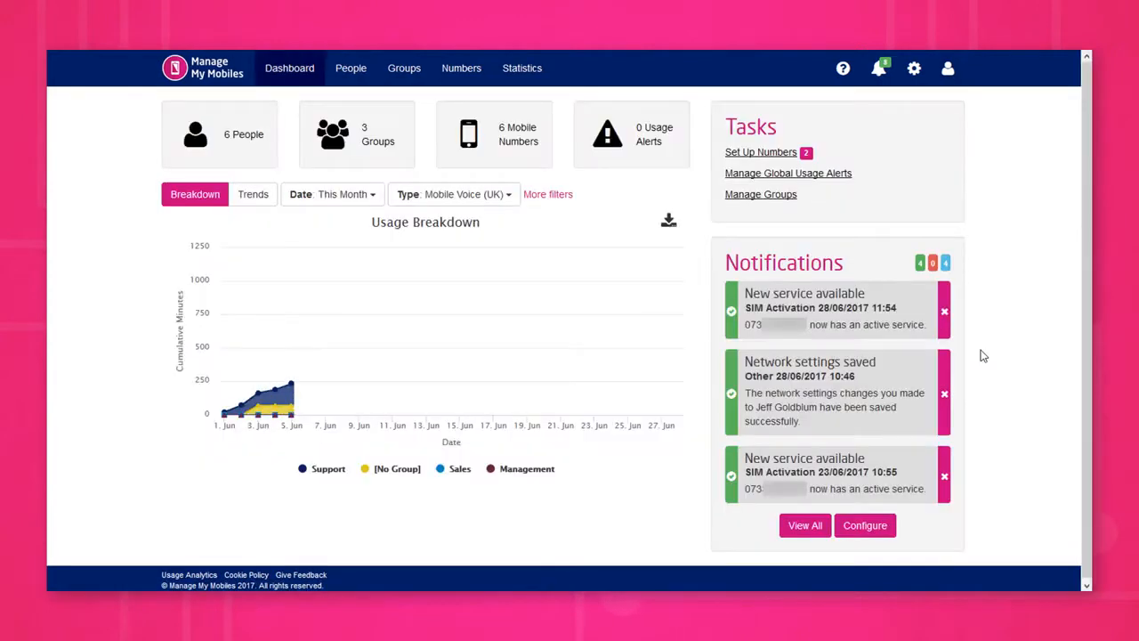
# Step: Create a global usage alert threshold of type EU Minutes with a limit of 600 minutes
pyautogui.click(819, 176)
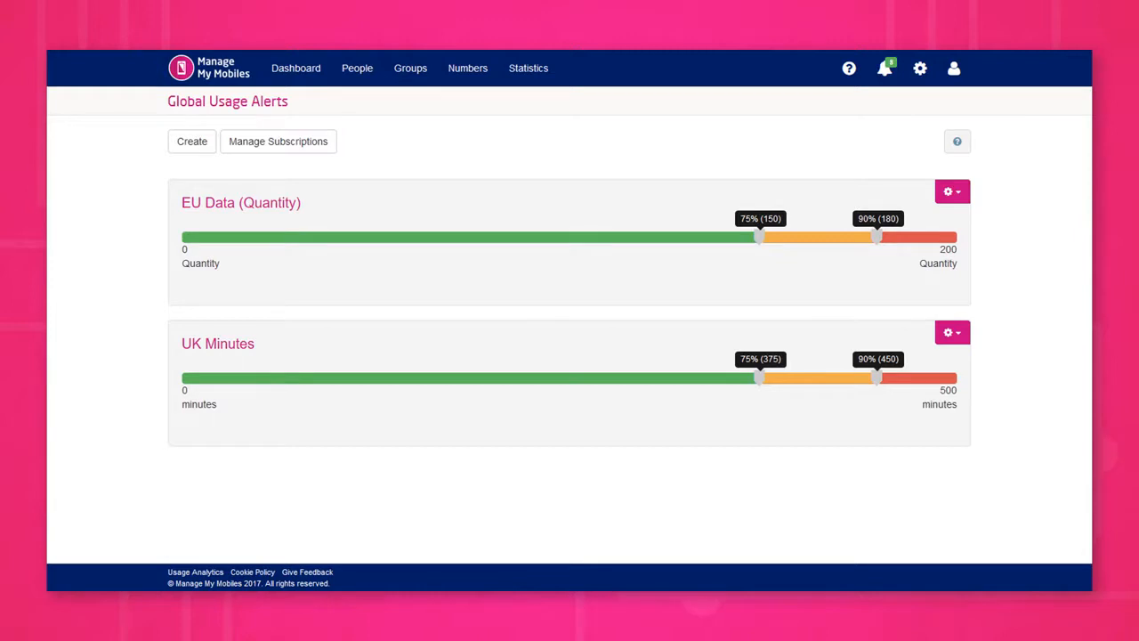
pyautogui.click(197, 147)
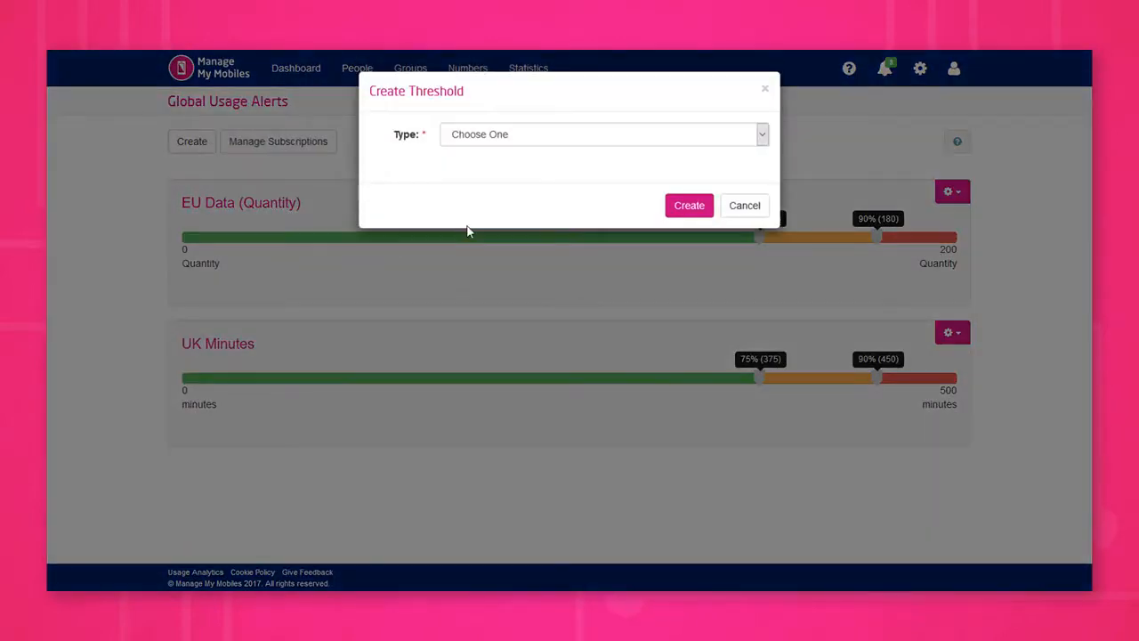
pyautogui.click(536, 134)
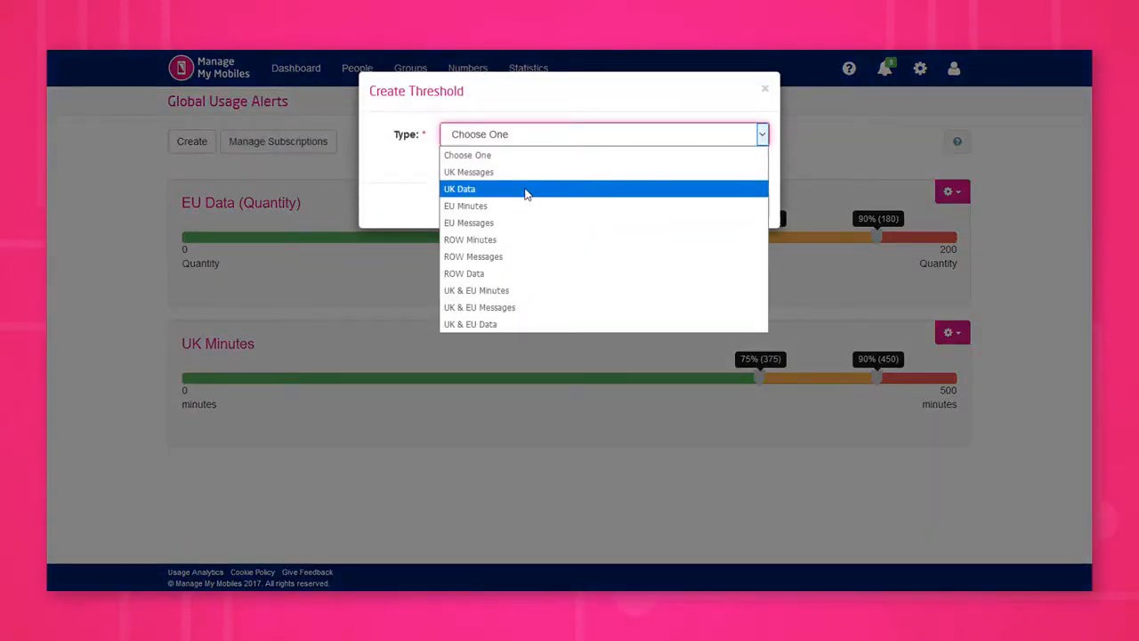
pyautogui.click(525, 206)
pyautogui.click(631, 178)
pyautogui.write('600')
pyautogui.click(687, 227)
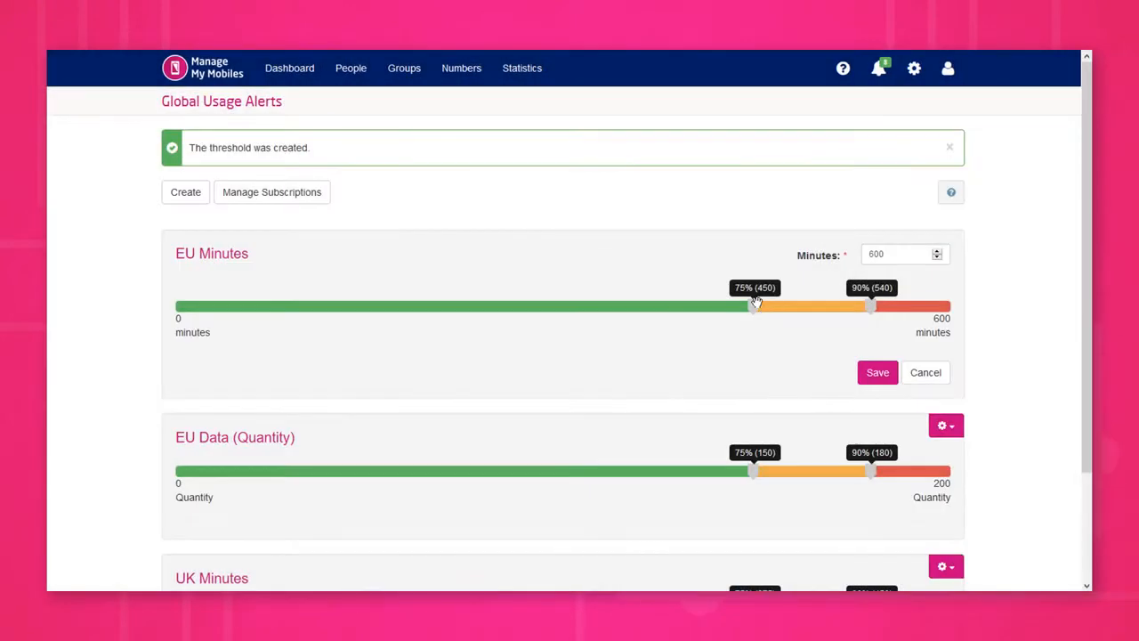
# Step: Set the EU Minutes alert levels to 62% and 83%, review the overridden groups and confirm the threshold update
pyautogui.moveTo(754, 306); pyautogui.dragTo(652, 309)
pyautogui.moveTo(870, 307); pyautogui.dragTo(819, 310)
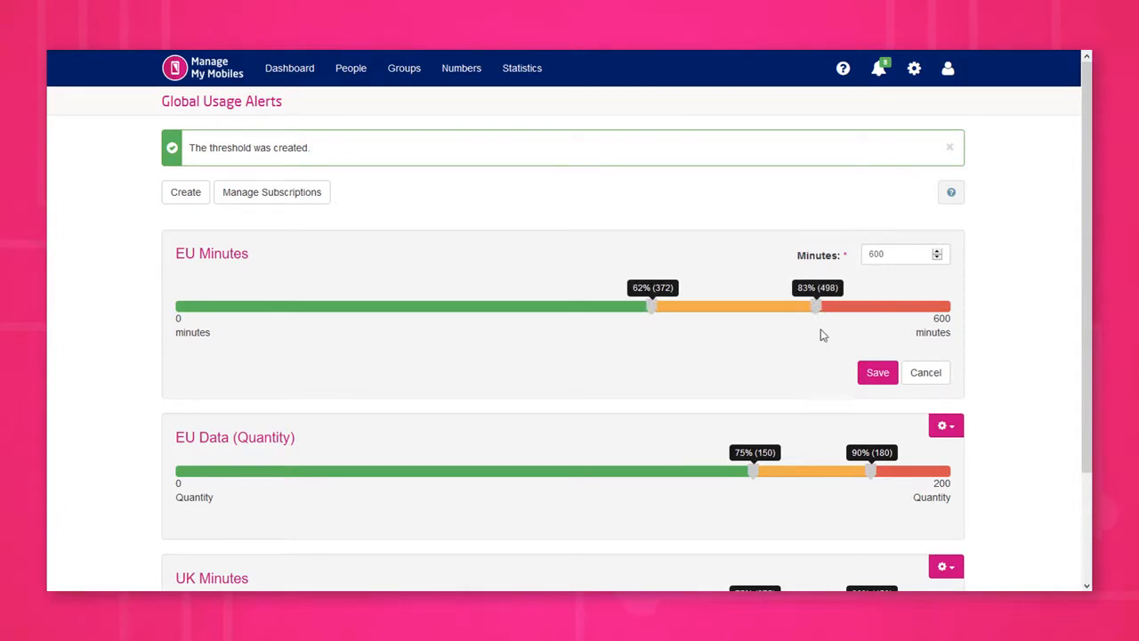
pyautogui.click(877, 381)
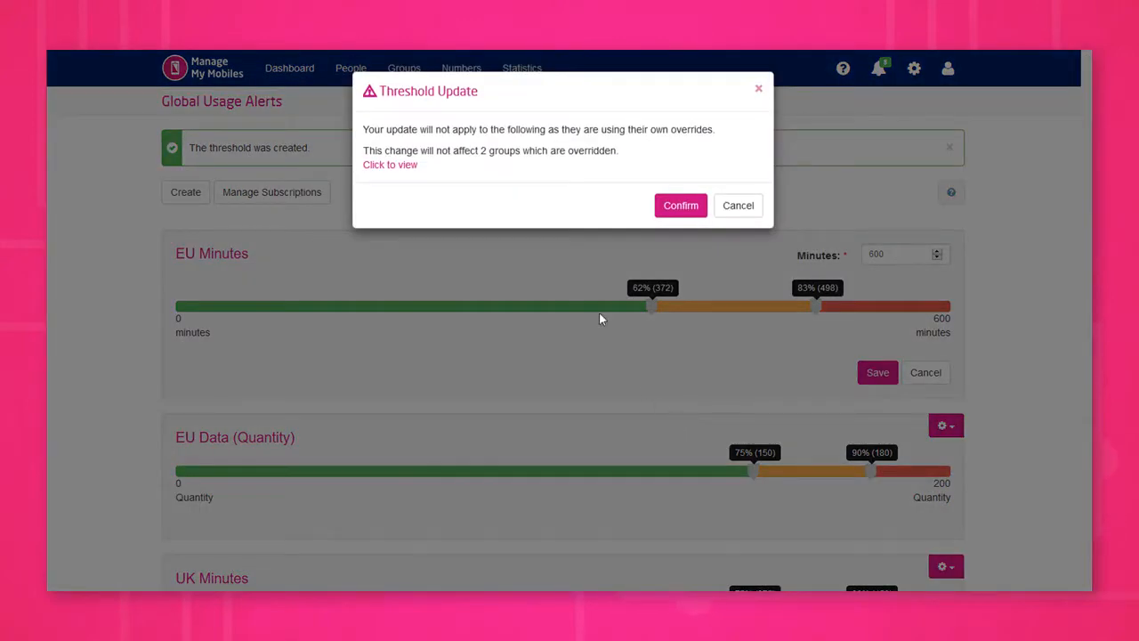
pyautogui.click(372, 166)
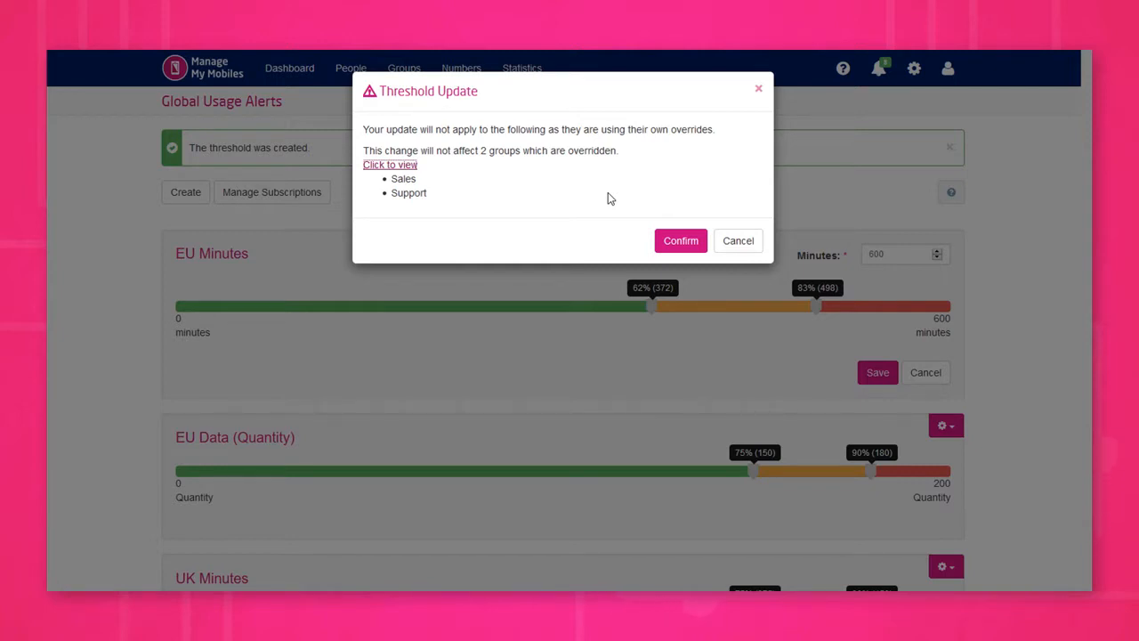
pyautogui.click(676, 243)
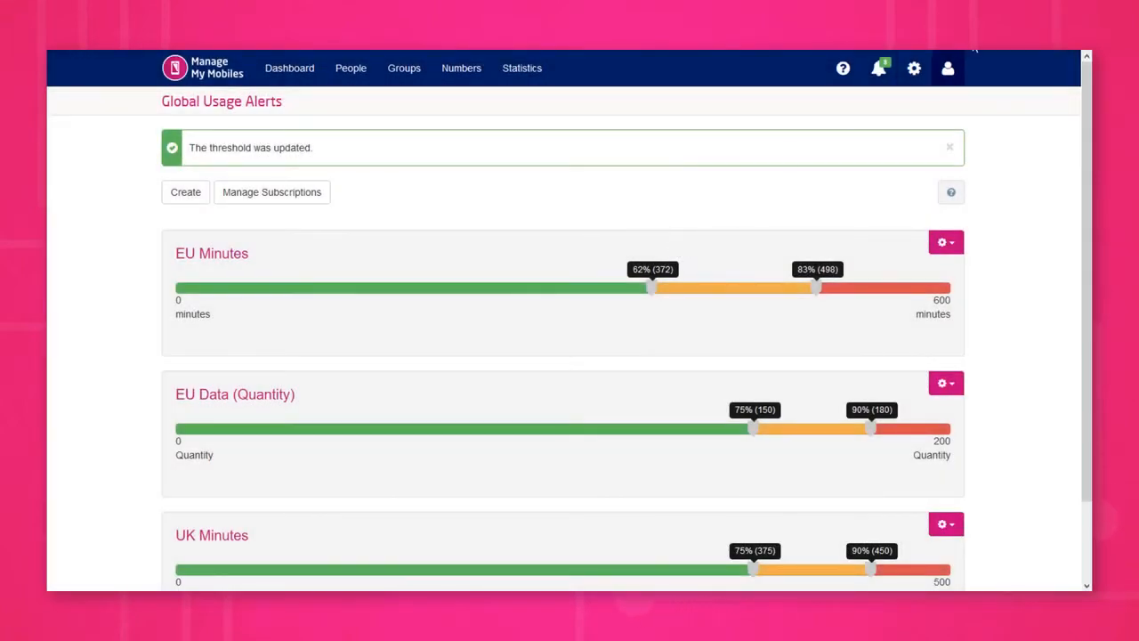
# Step: Create a global usage alert subscription of type Person, finding the subscriber by first name
pyautogui.click(309, 146)
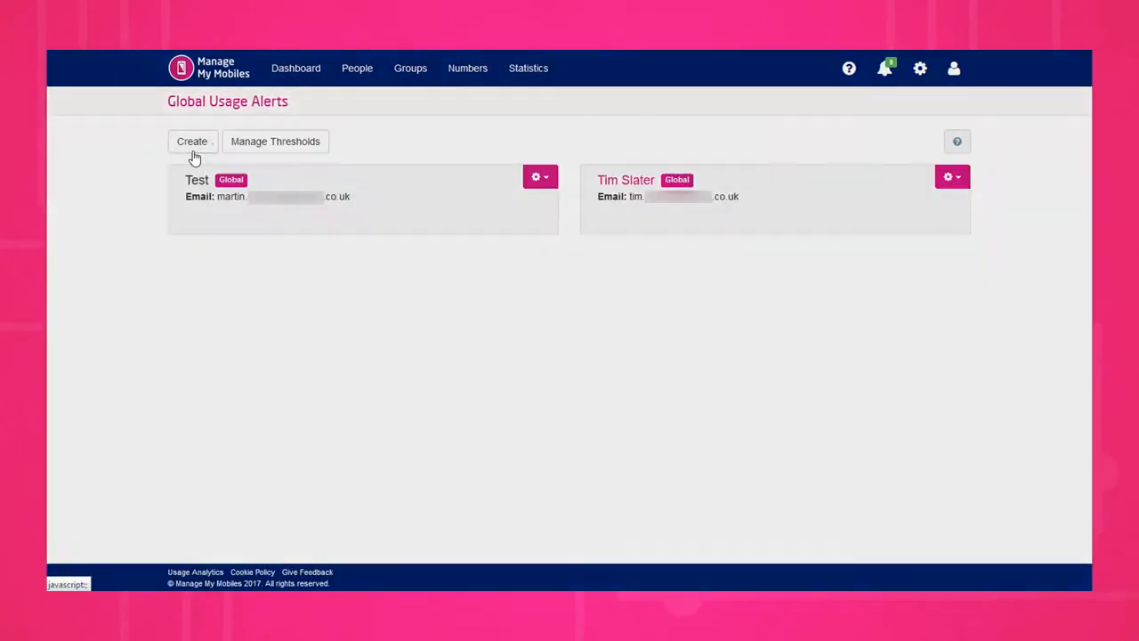
pyautogui.click(189, 142)
pyautogui.click(539, 142)
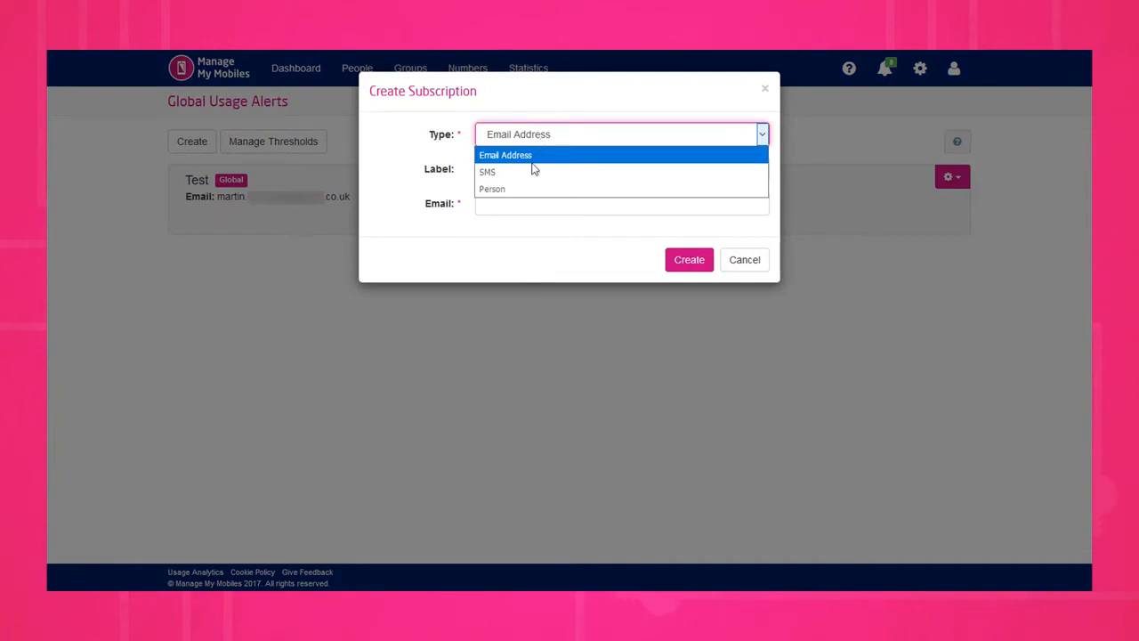
pyautogui.click(525, 187)
pyautogui.click(515, 172)
pyautogui.write('nick')
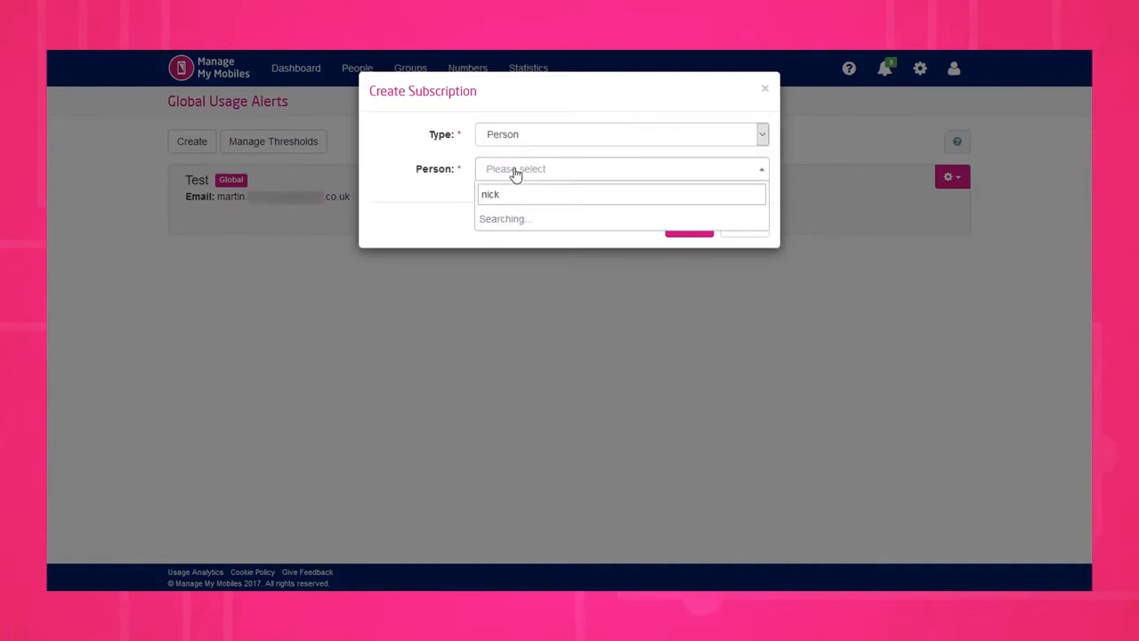
pyautogui.click(531, 220)
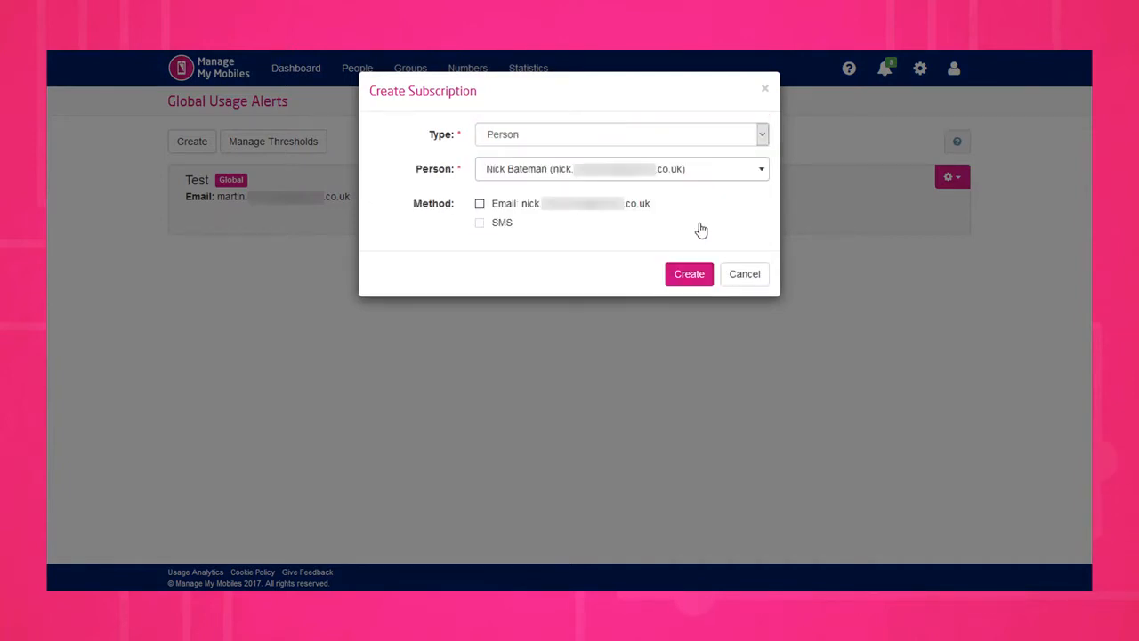
pyautogui.click(690, 276)
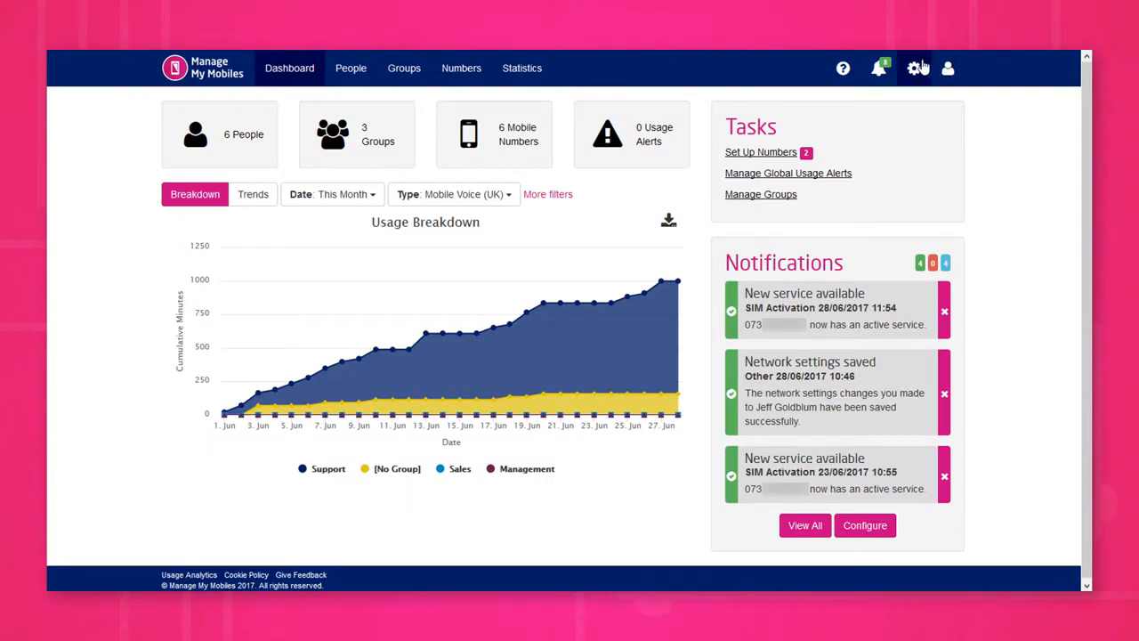
# Step: Open User Management and examine the role options for the second listed user, leaving the role unsaved
pyautogui.click(917, 71)
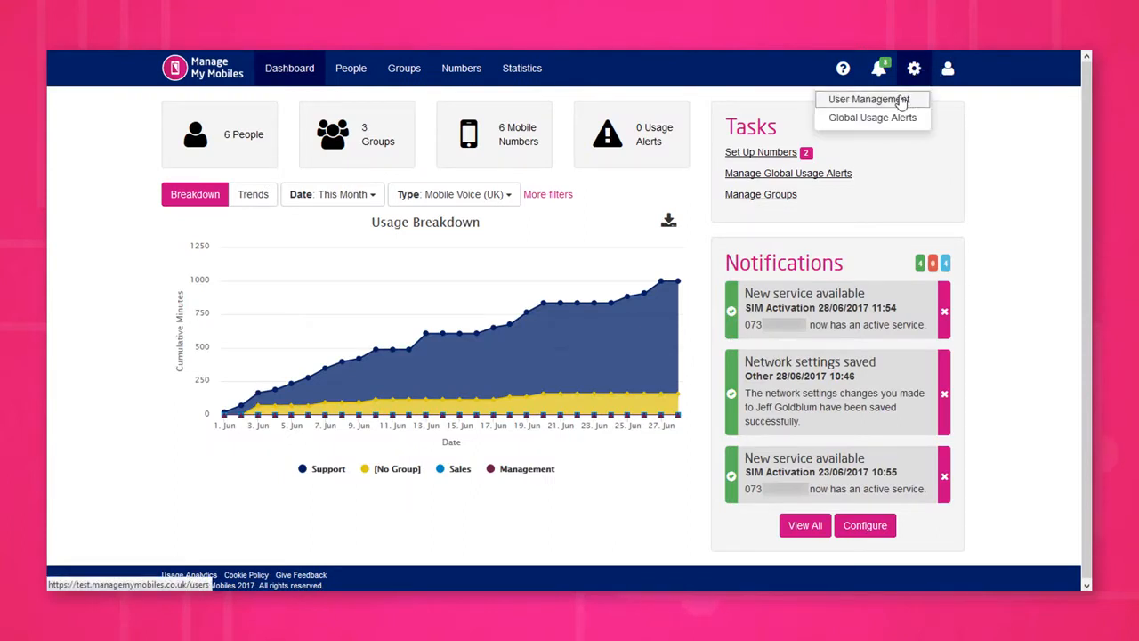
pyautogui.click(900, 100)
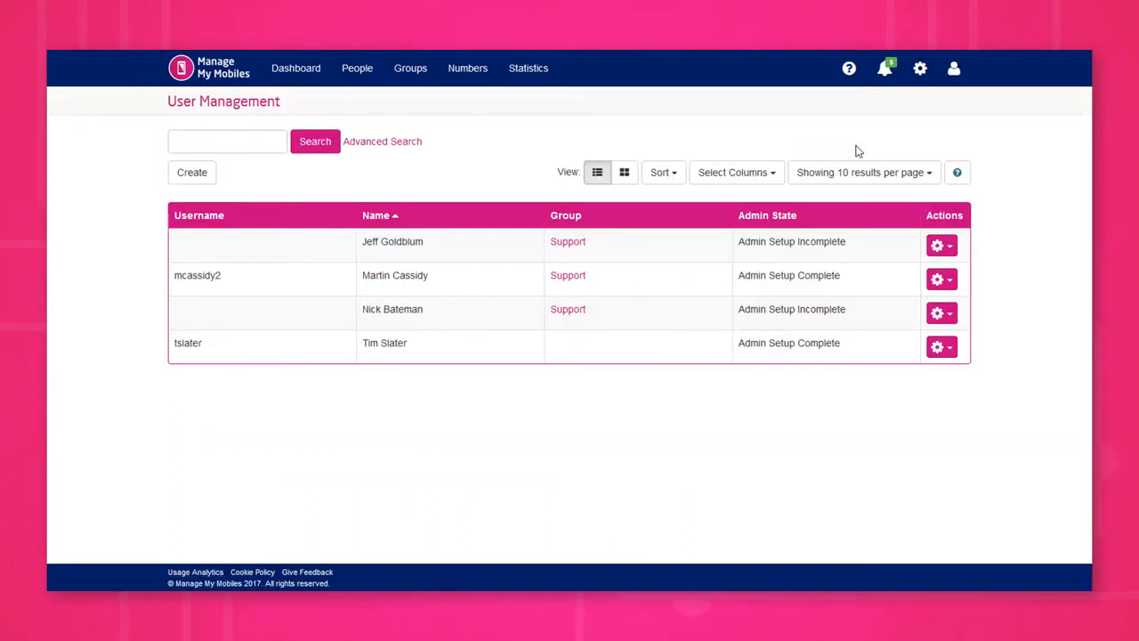
pyautogui.click(939, 279)
pyautogui.click(921, 324)
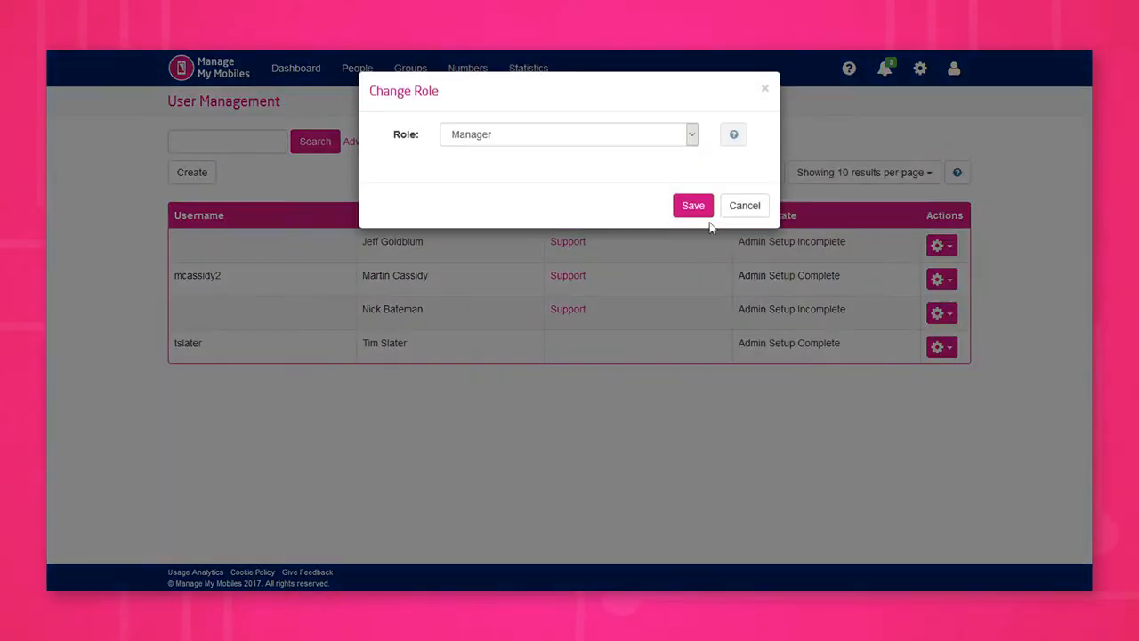
pyautogui.click(635, 140)
pyautogui.click(755, 206)
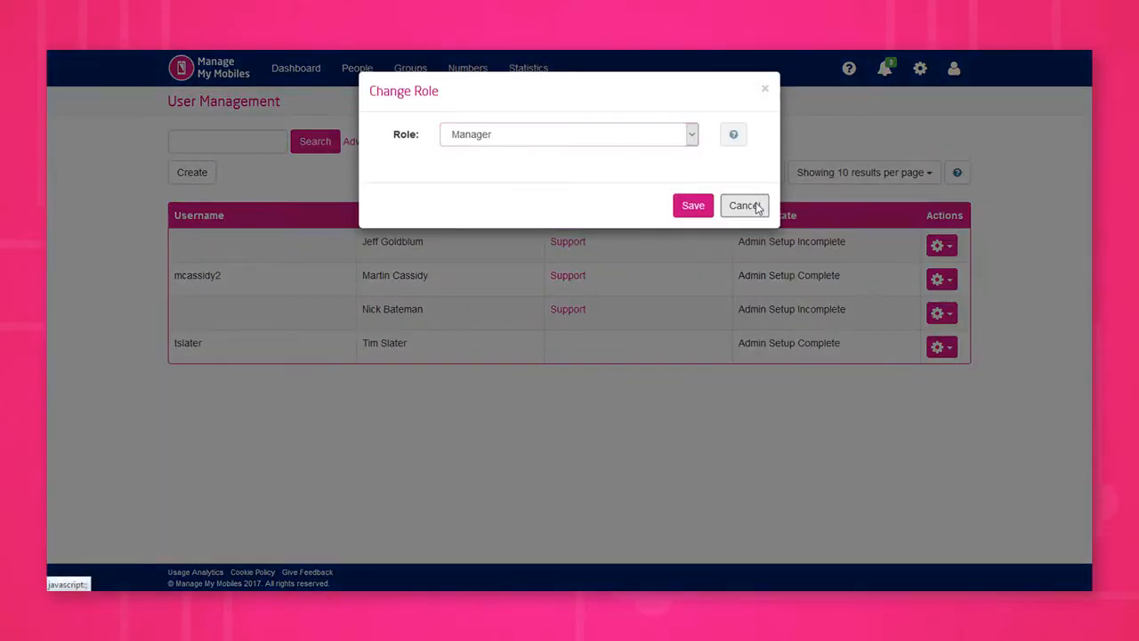
pyautogui.click(755, 205)
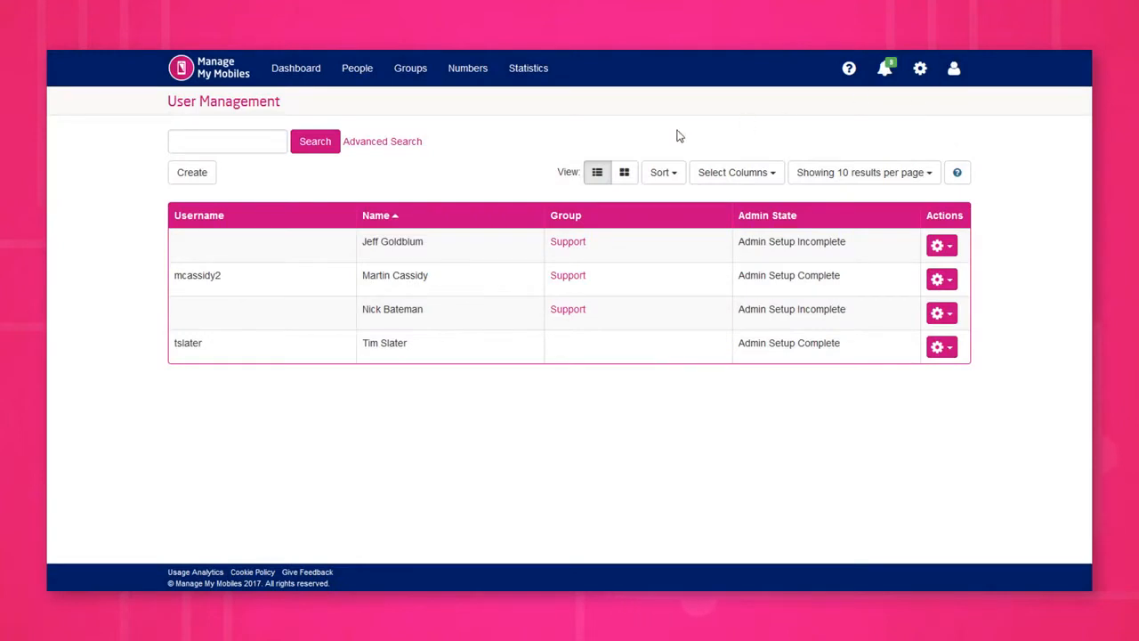
# Step: Create a user from an existing person, choosing the person and assigning a role
pyautogui.click(179, 181)
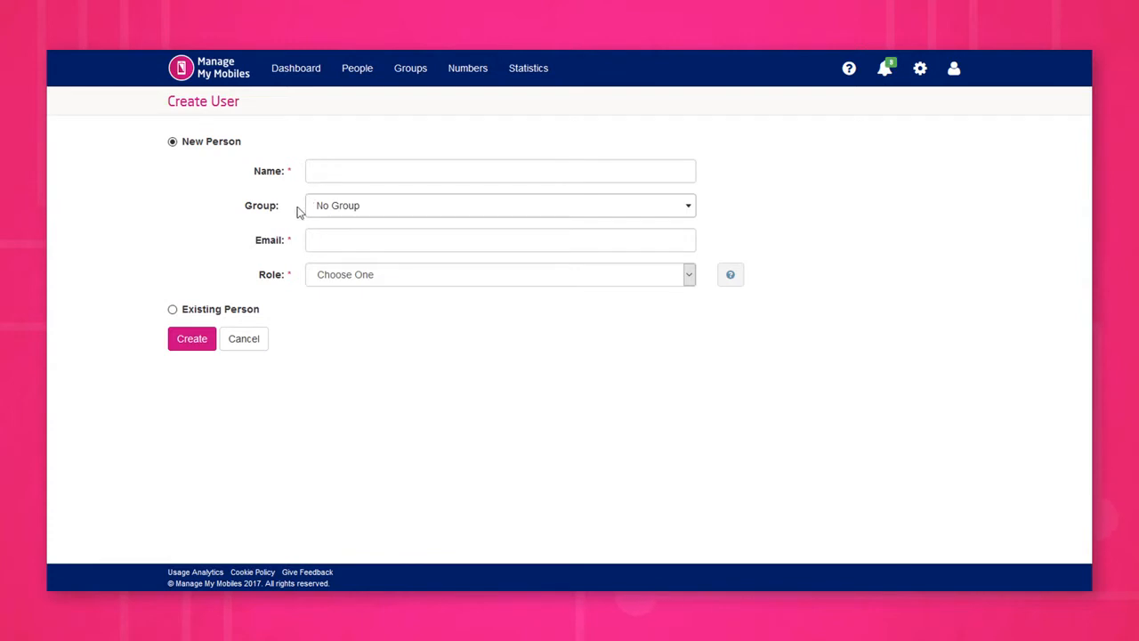
pyautogui.click(241, 311)
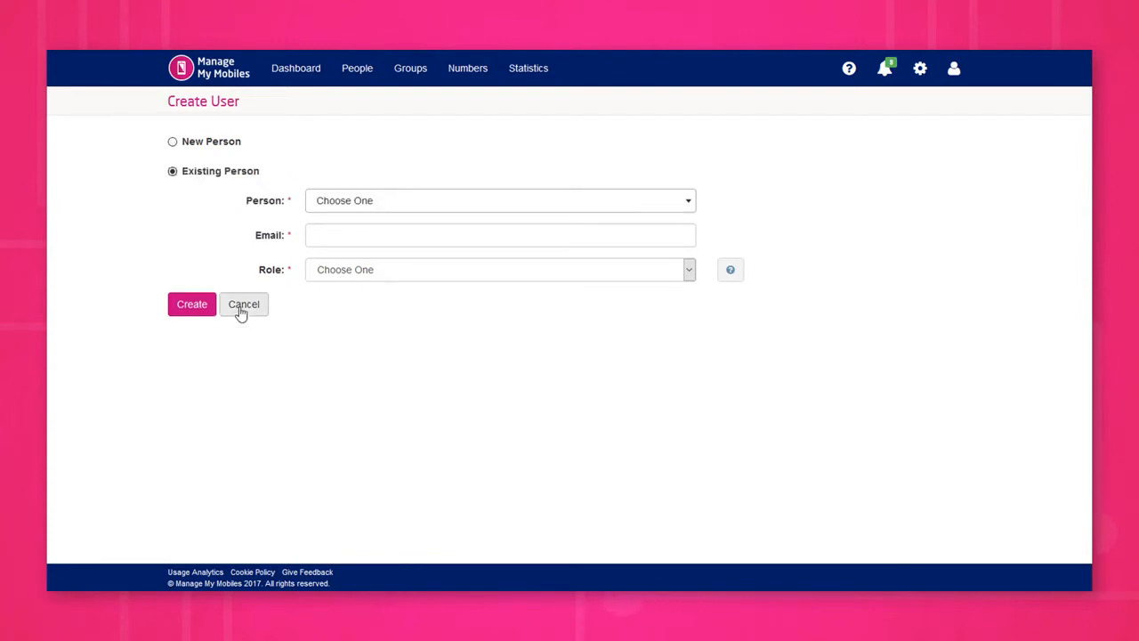
pyautogui.click(346, 201)
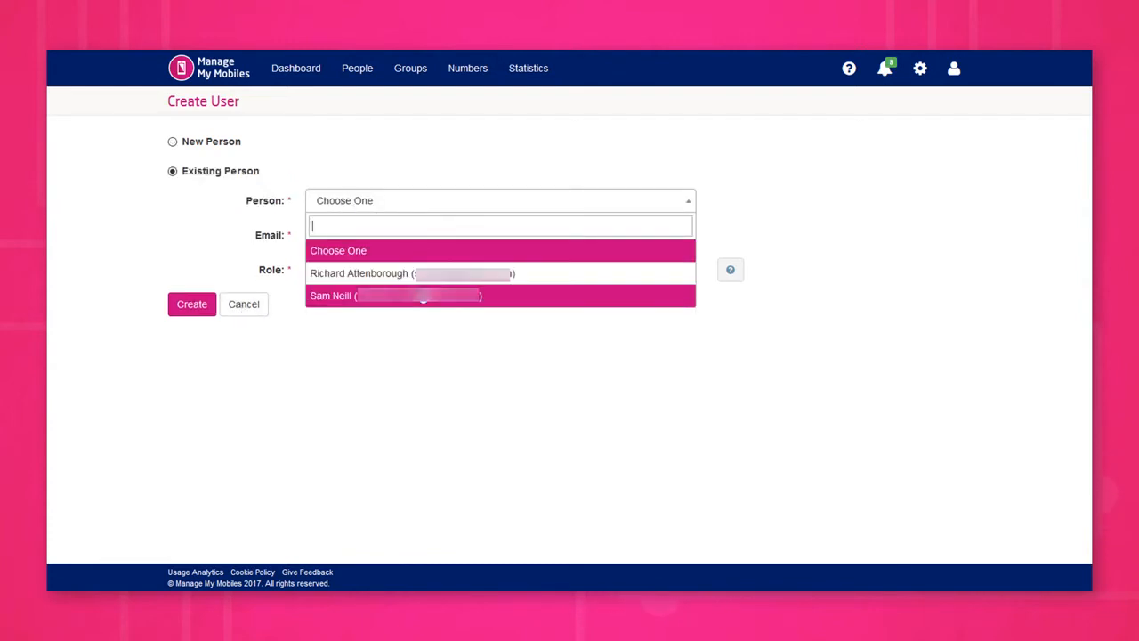
pyautogui.click(374, 274)
pyautogui.click(325, 272)
pyautogui.click(330, 307)
pyautogui.click(190, 306)
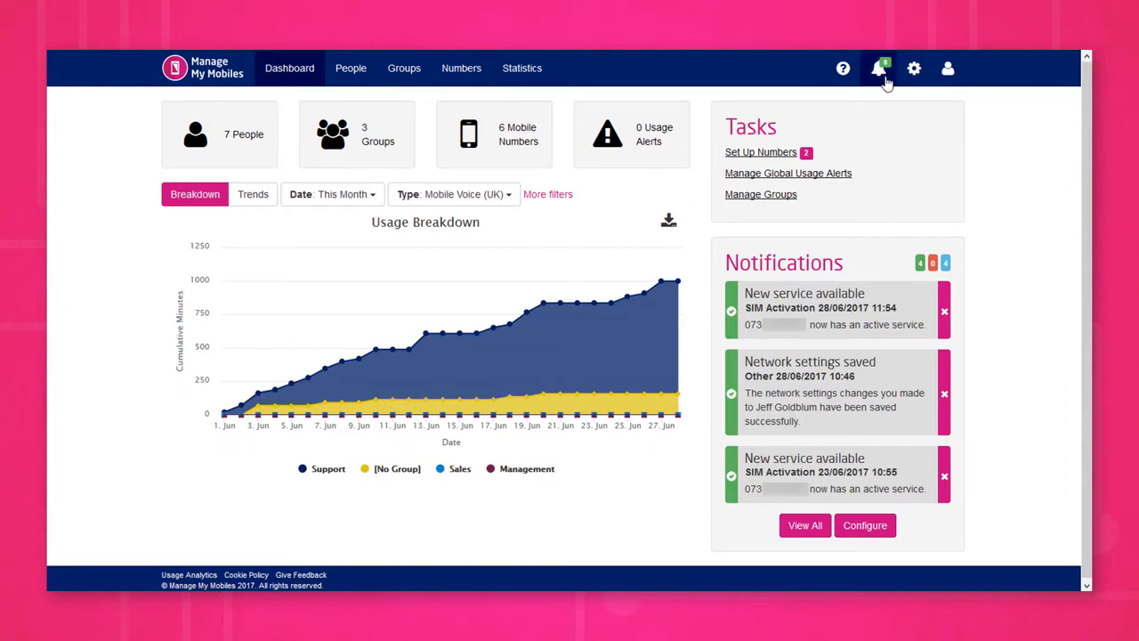
# Step: Run an advanced search of all notifications with archived ones included and view page 2 of the results
pyautogui.click(883, 78)
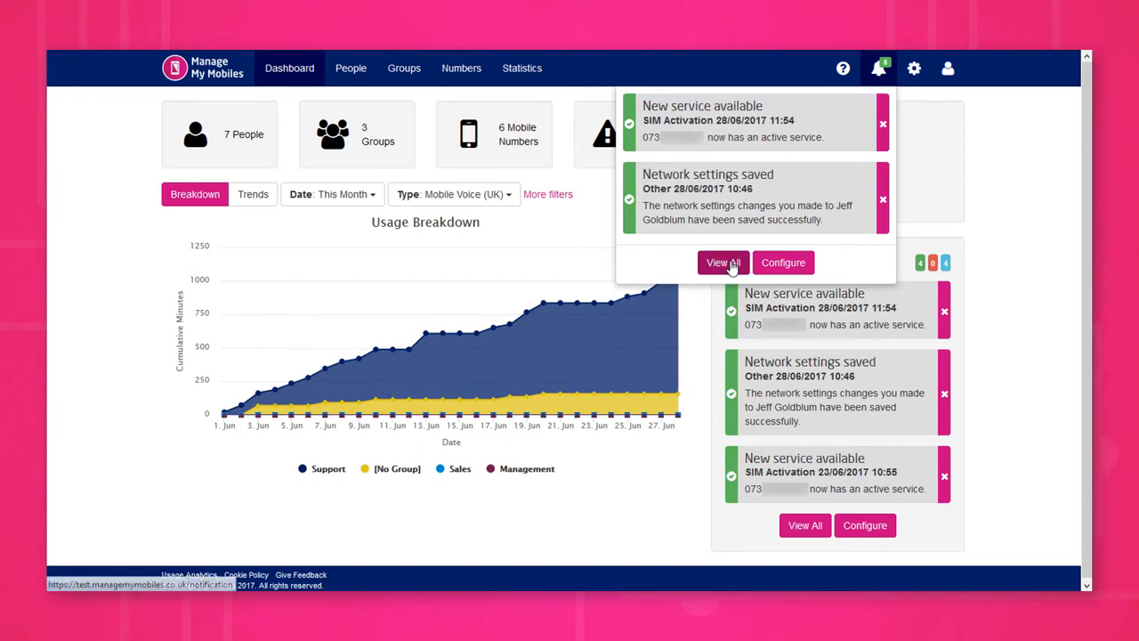
pyautogui.click(728, 263)
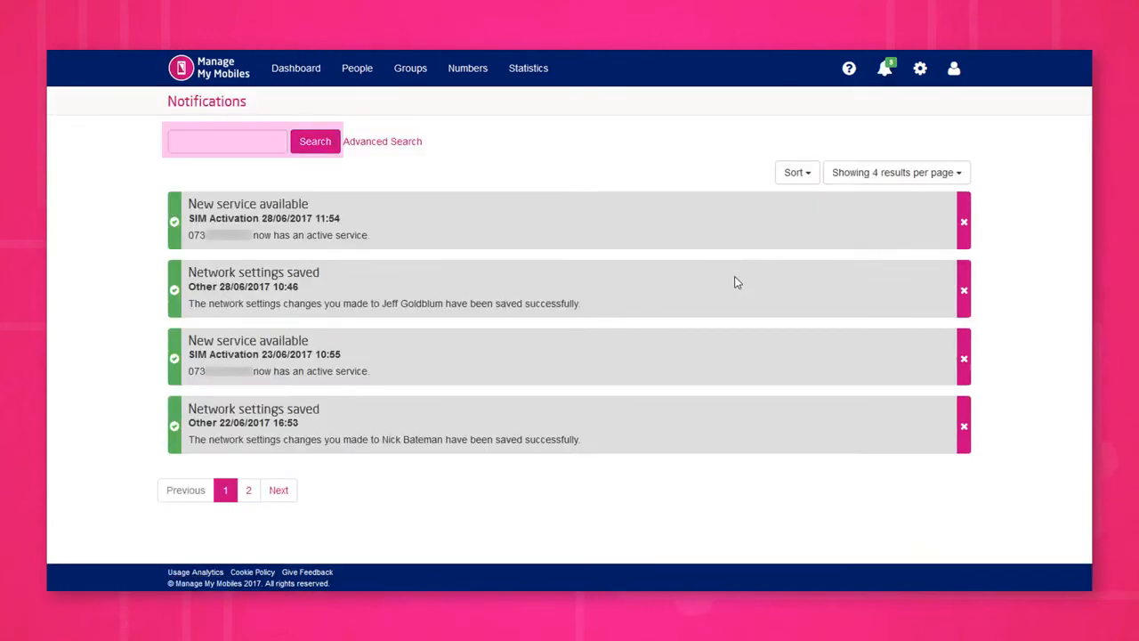
pyautogui.click(407, 140)
pyautogui.click(235, 213)
pyautogui.click(203, 245)
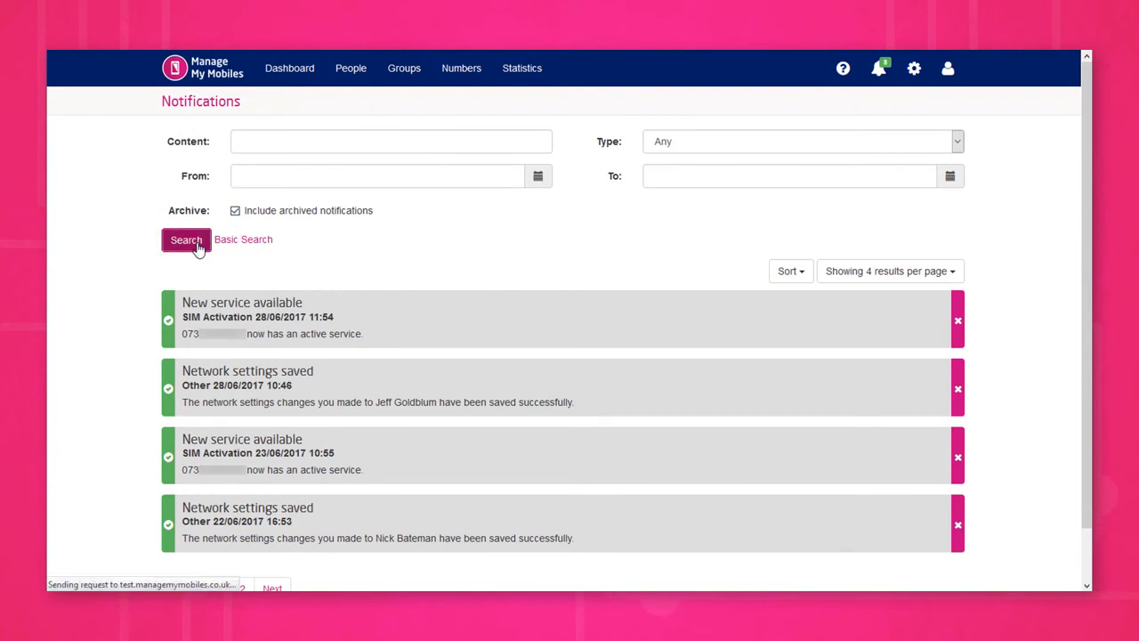
pyautogui.scroll(-1, 460, 246)
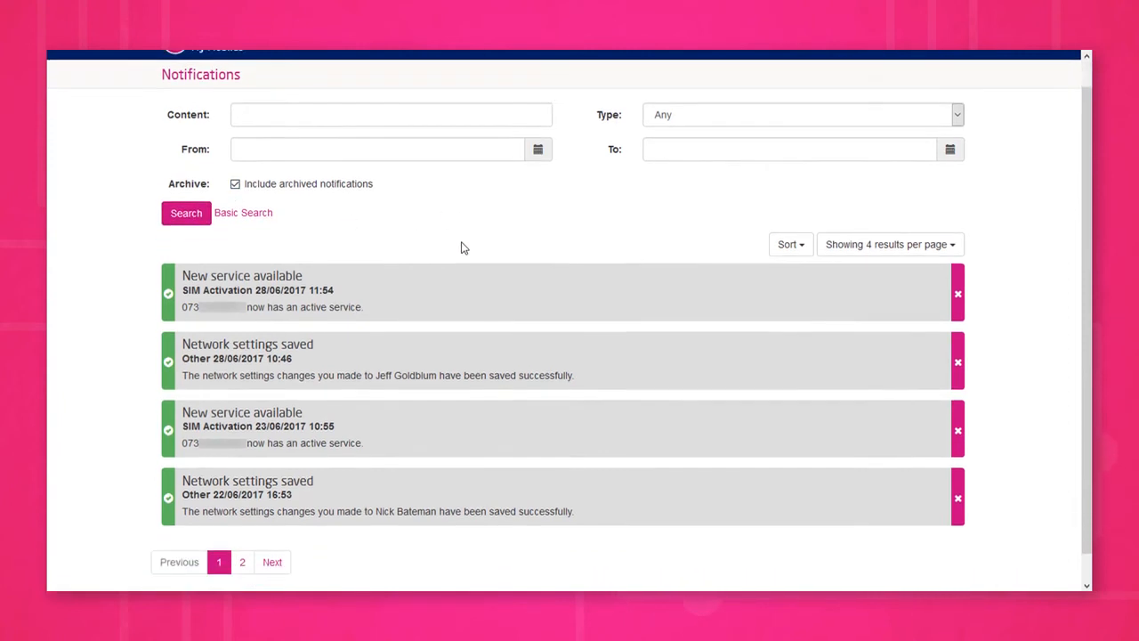
pyautogui.click(242, 534)
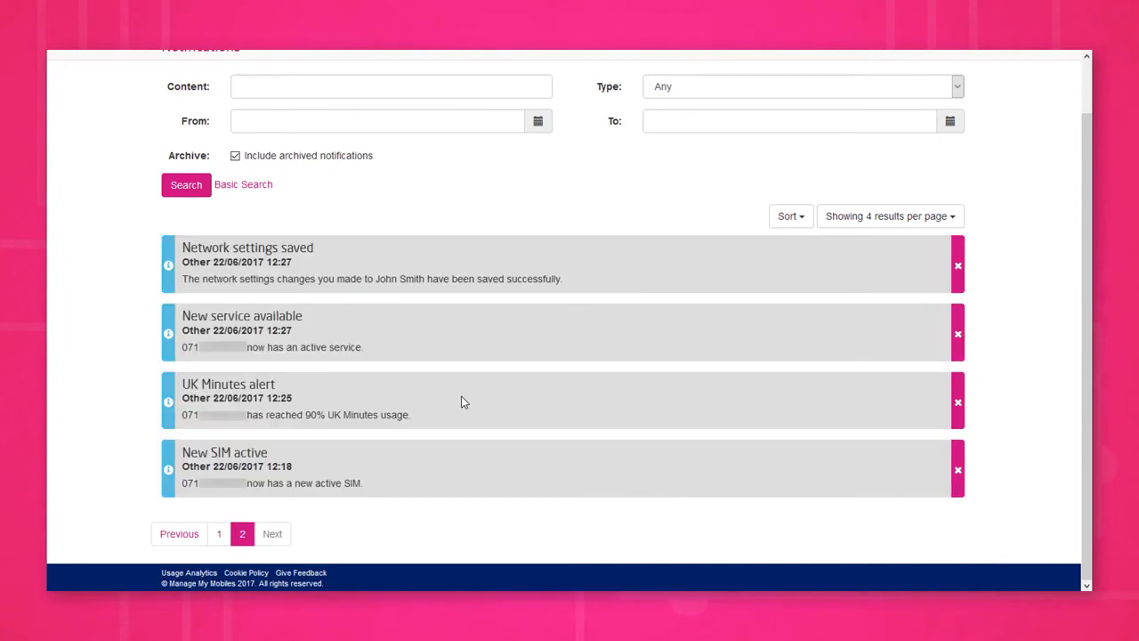